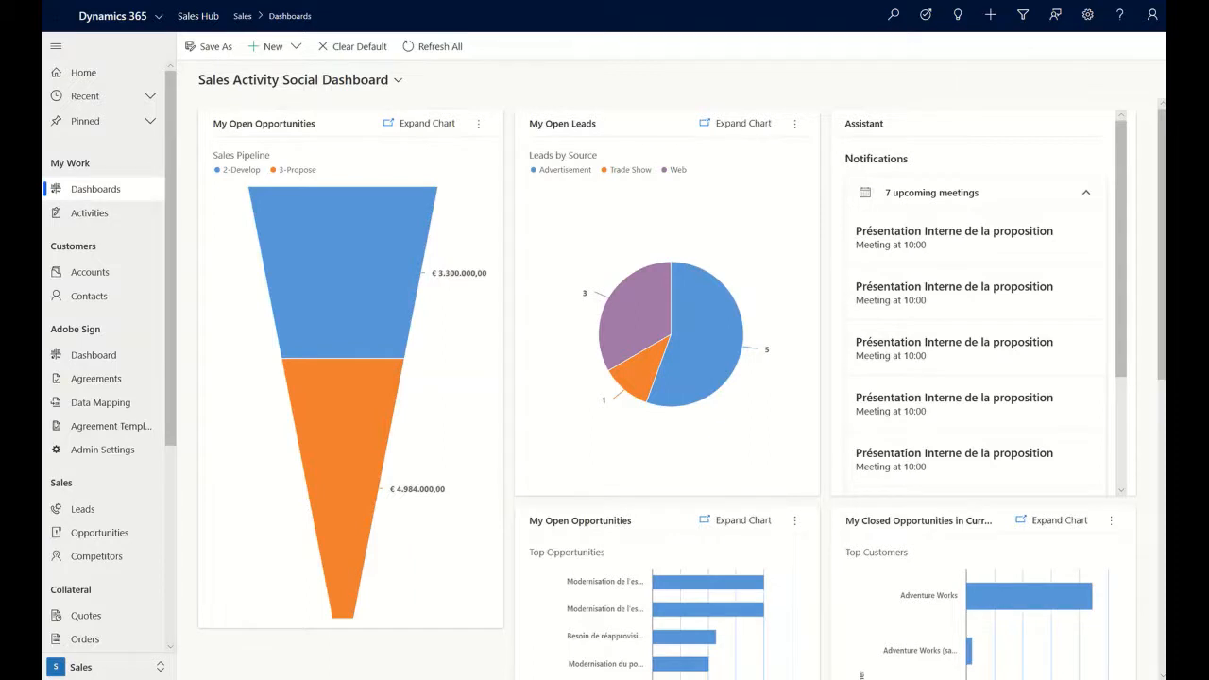
Open the sales forecasts and review the underlying opportunities of the third seller below the top manager as a Kanban board
{"action": "scroll", "coordinate": [94, 565], "scroll_direction": "down", "scroll_amount": 3}
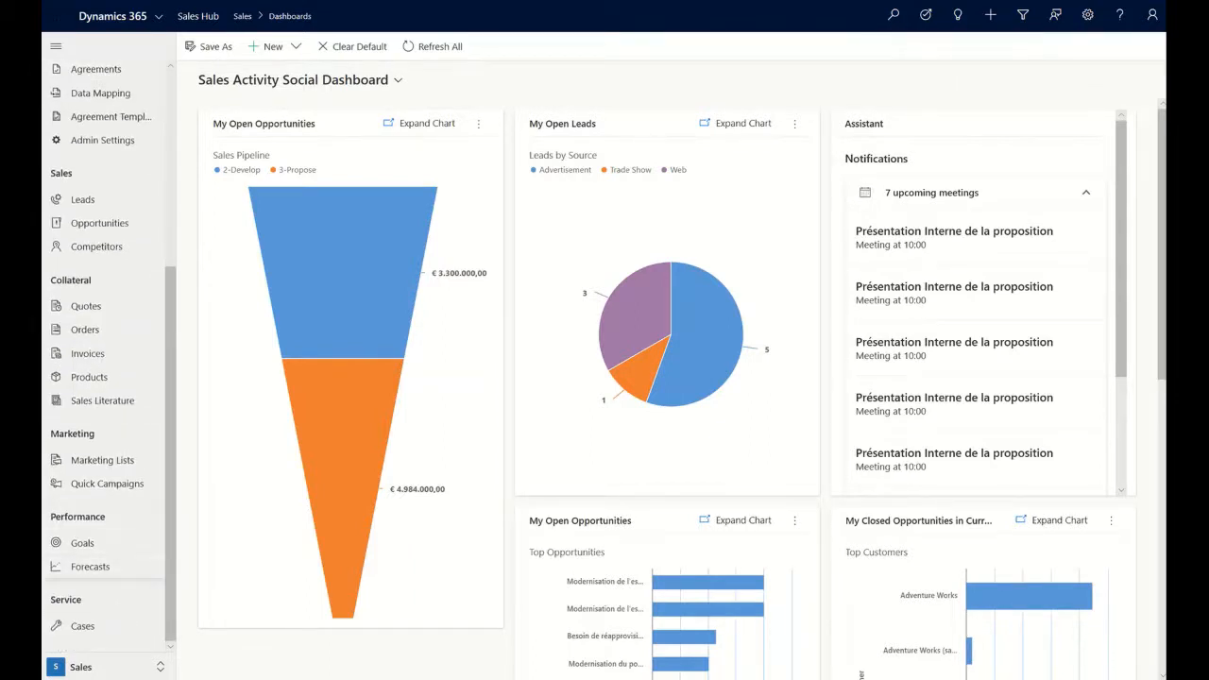
{"action": "left_click", "coordinate": [90, 566]}
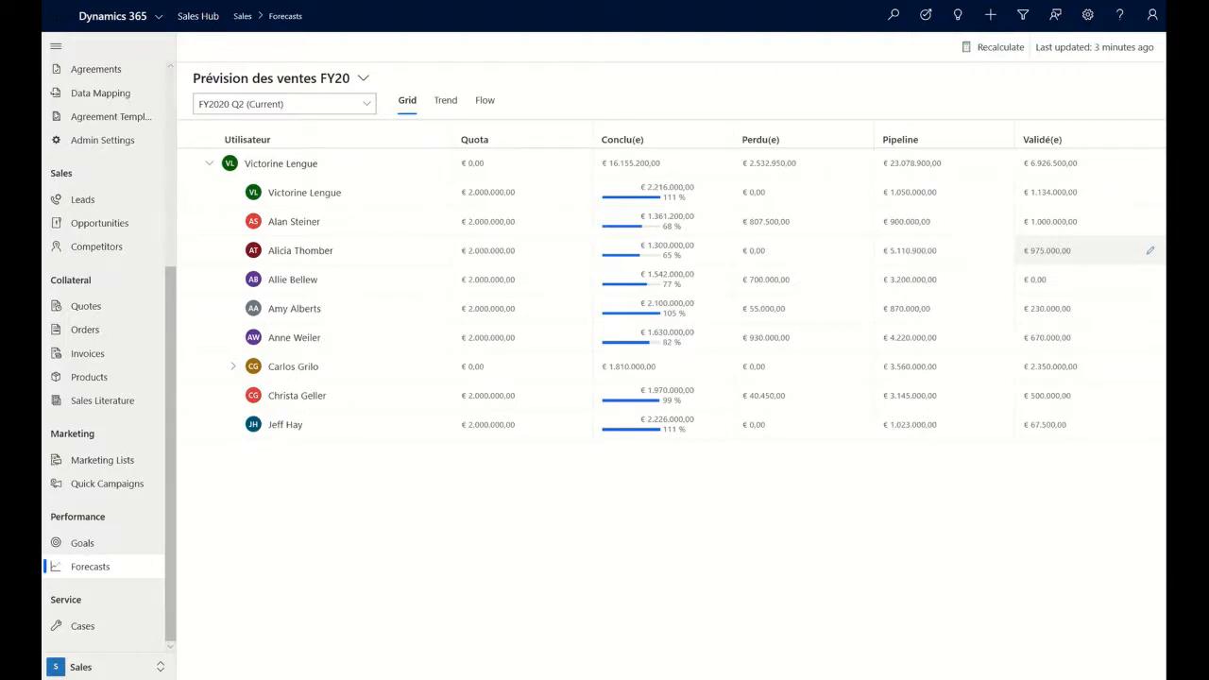
{"action": "left_click", "coordinate": [300, 250]}
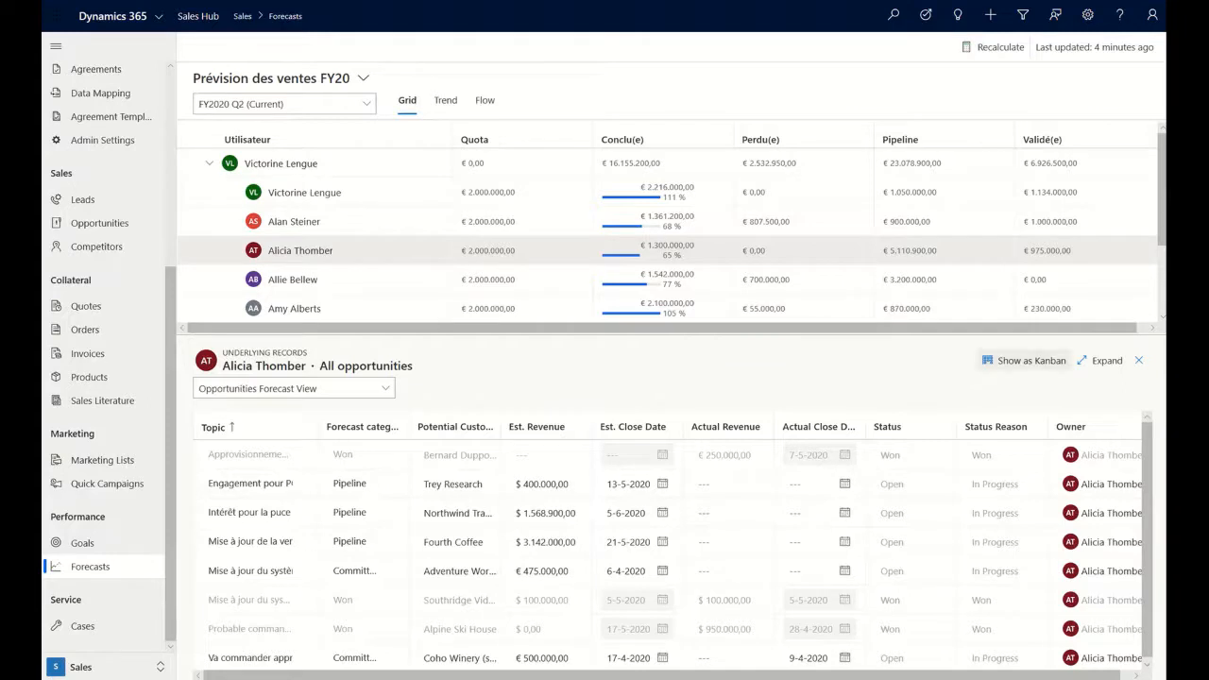
{"action": "left_click", "coordinate": [1024, 359]}
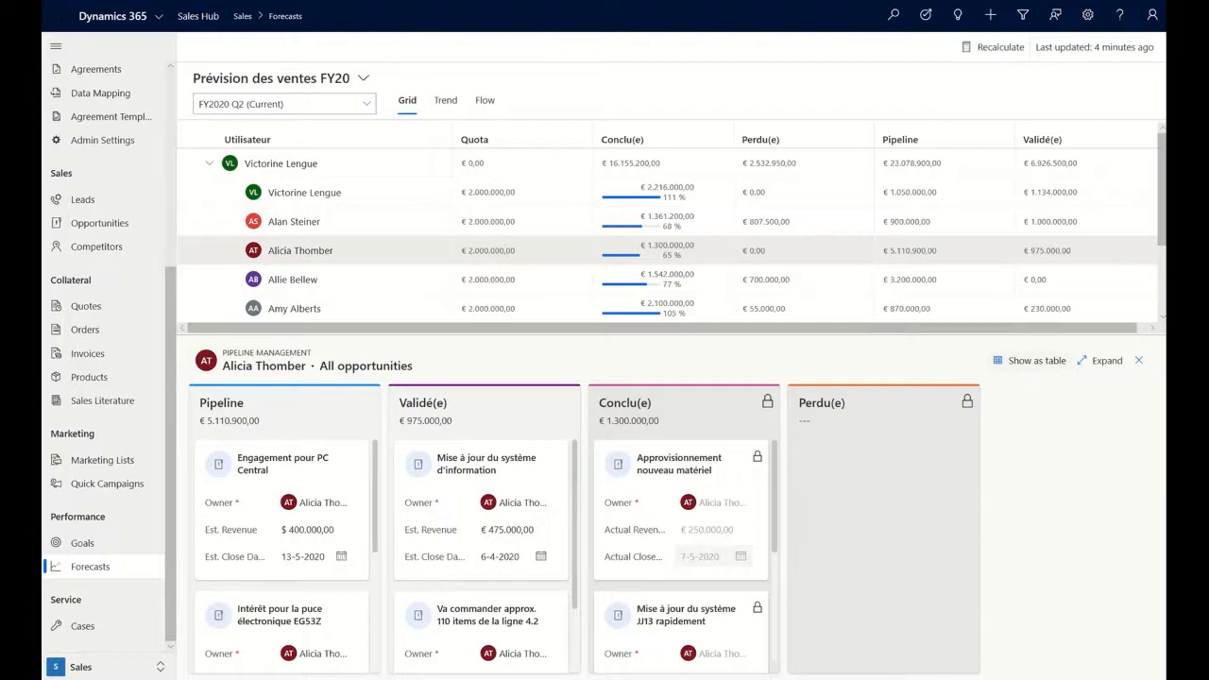
{"action": "scroll", "coordinate": [684, 557], "scroll_direction": "down", "scroll_amount": 2}
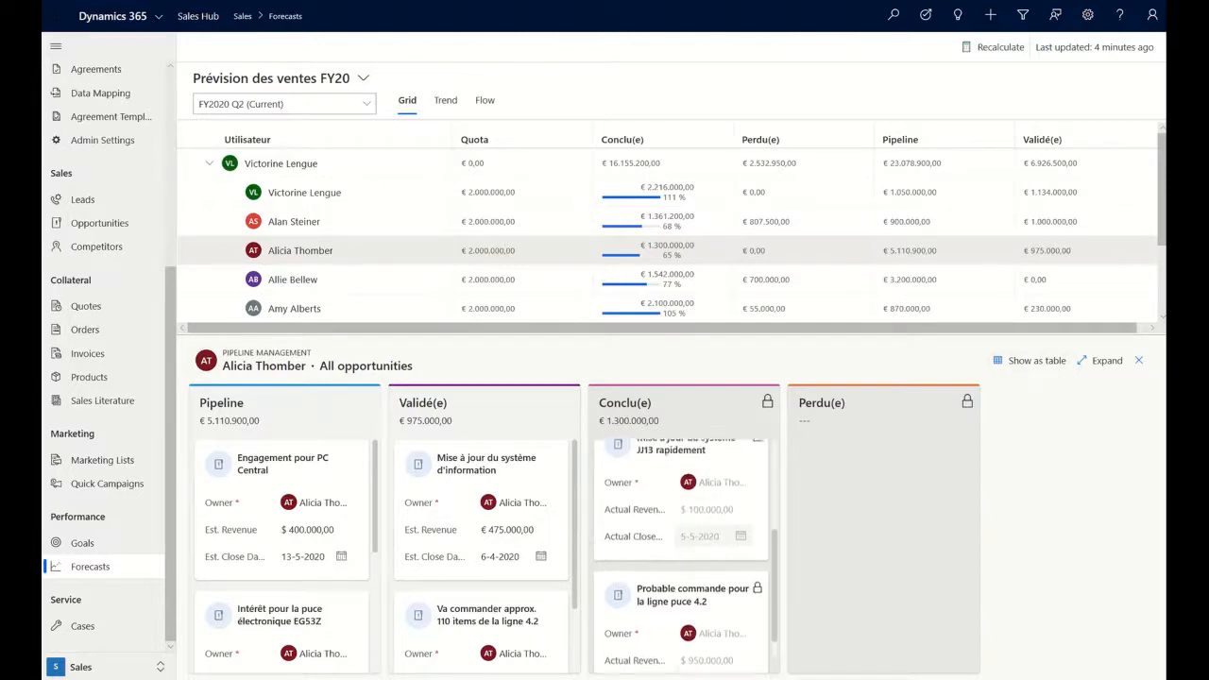
{"action": "scroll", "coordinate": [678, 510], "scroll_direction": "up", "scroll_amount": 1}
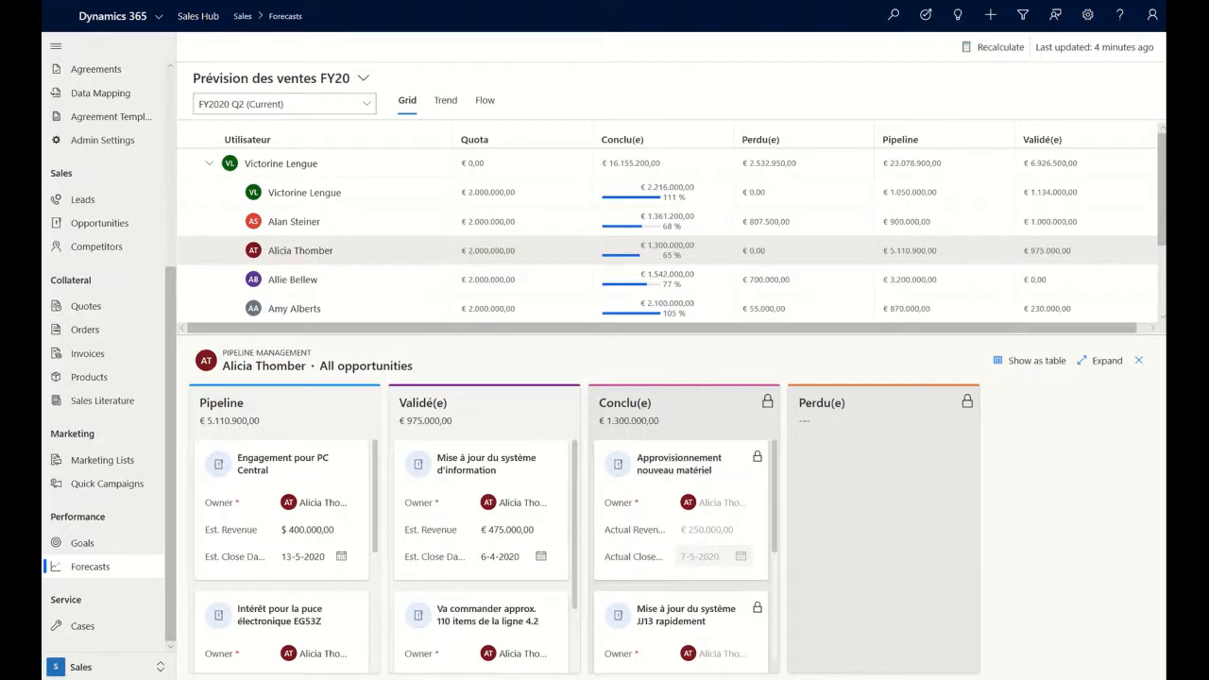
{"action": "left_click", "coordinate": [1138, 360]}
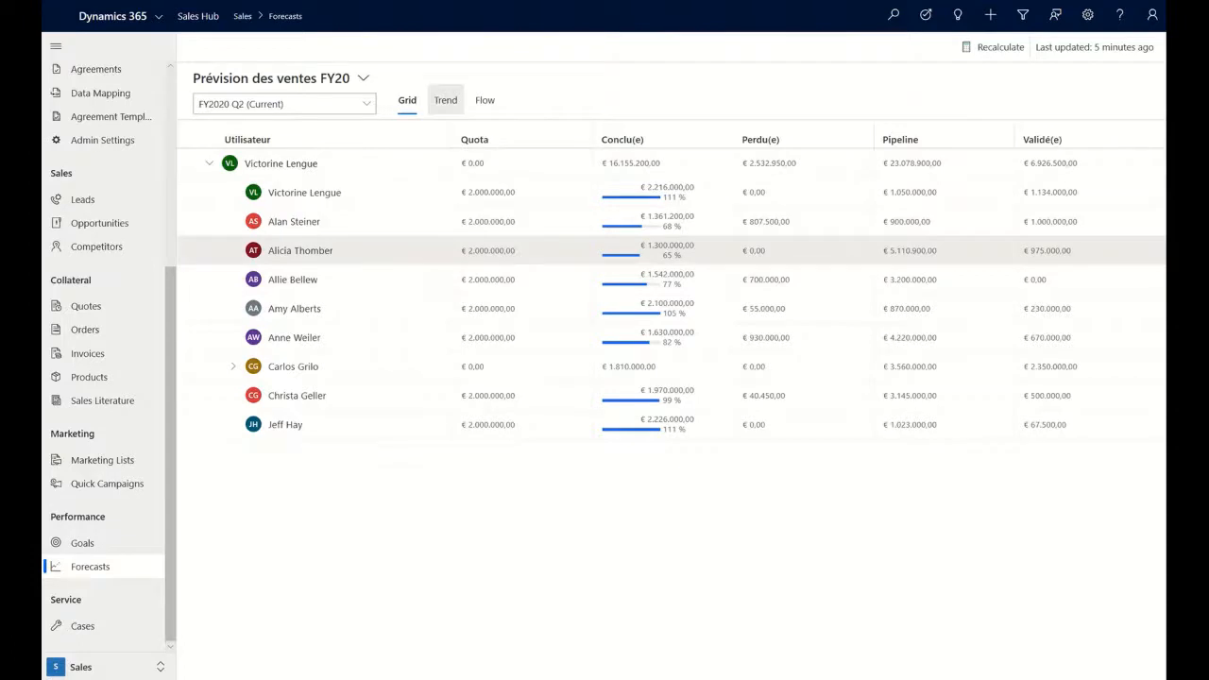
View the selected seller's forecast trend analysis and check which forecast periods are available
{"action": "left_click", "coordinate": [444, 100]}
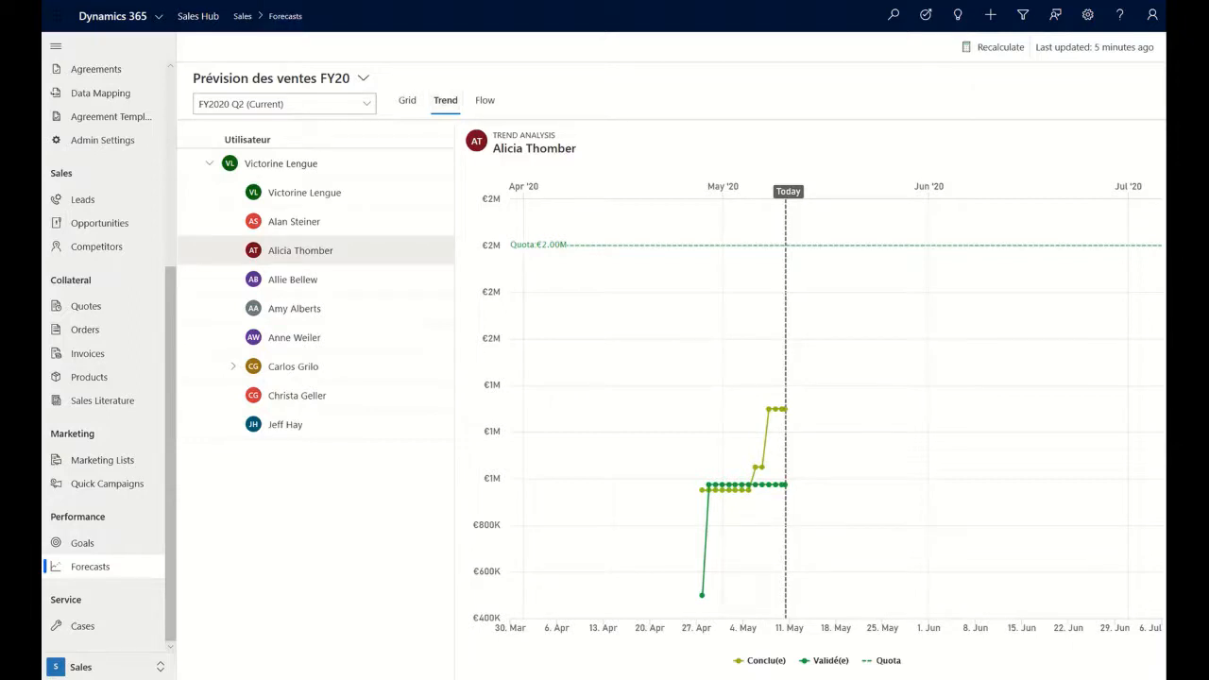
{"action": "left_click", "coordinate": [365, 104]}
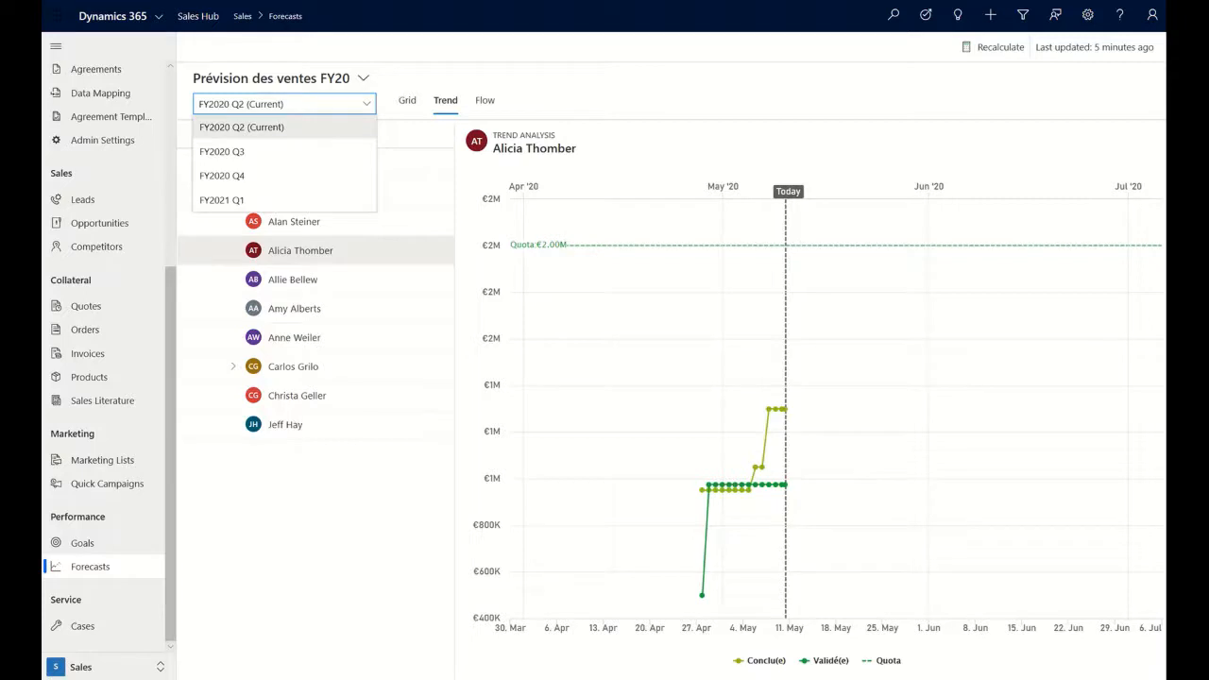
{"action": "left_click", "coordinate": [567, 93]}
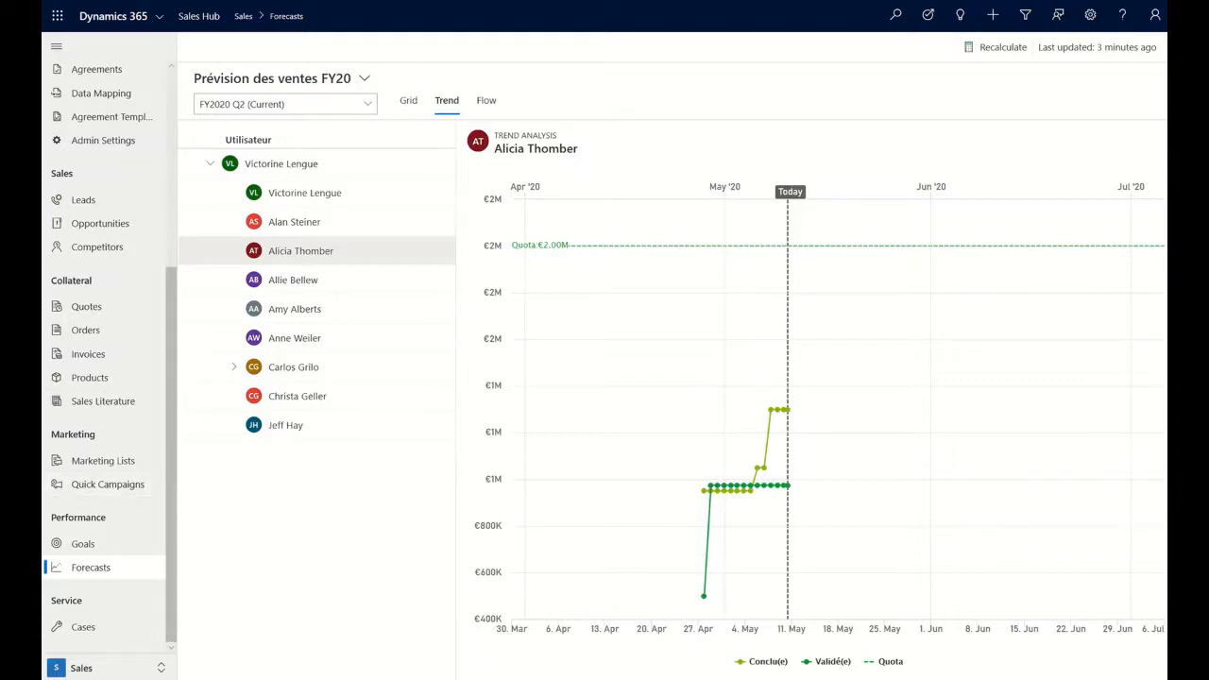
Switch to the App Settings area and open the forecast configurations
{"action": "left_click", "coordinate": [109, 668]}
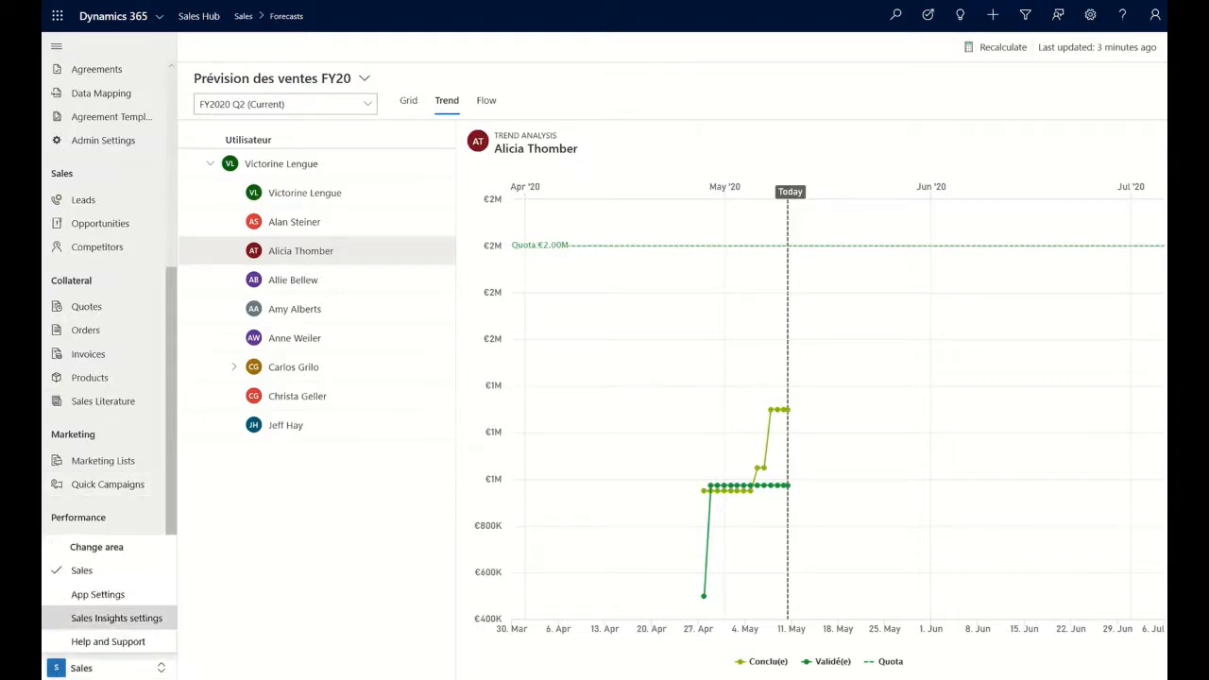
{"action": "left_click", "coordinate": [98, 594]}
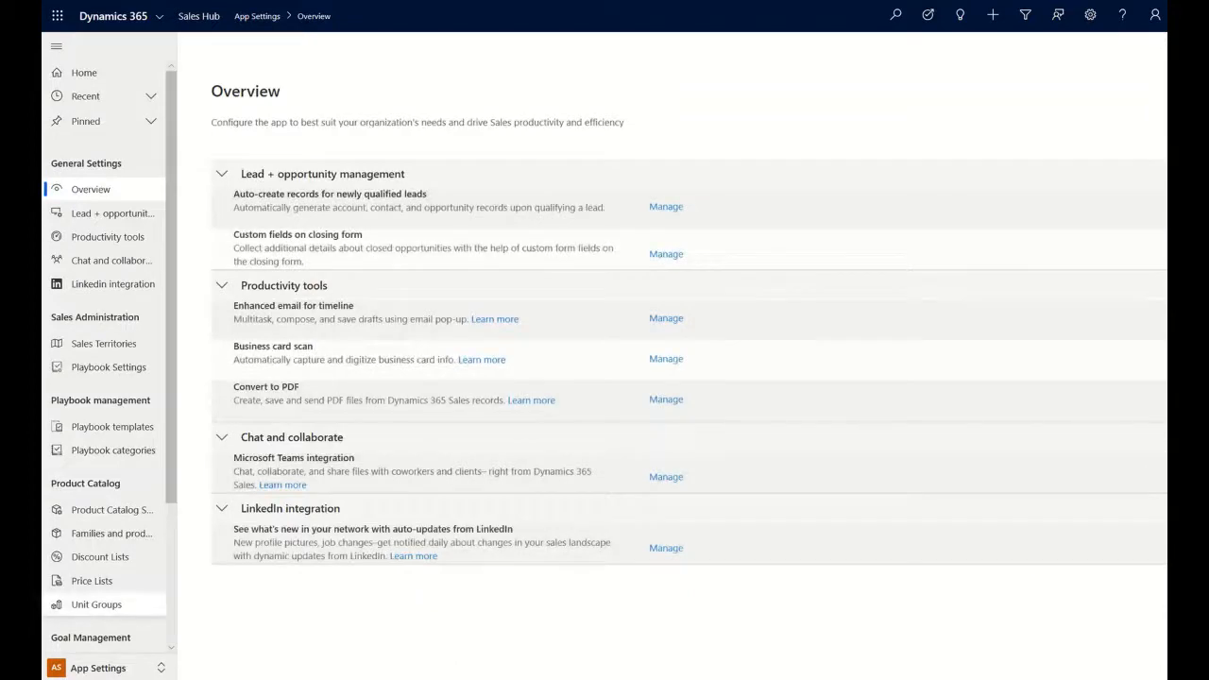
{"action": "scroll", "coordinate": [109, 567], "scroll_direction": "down", "scroll_amount": 3}
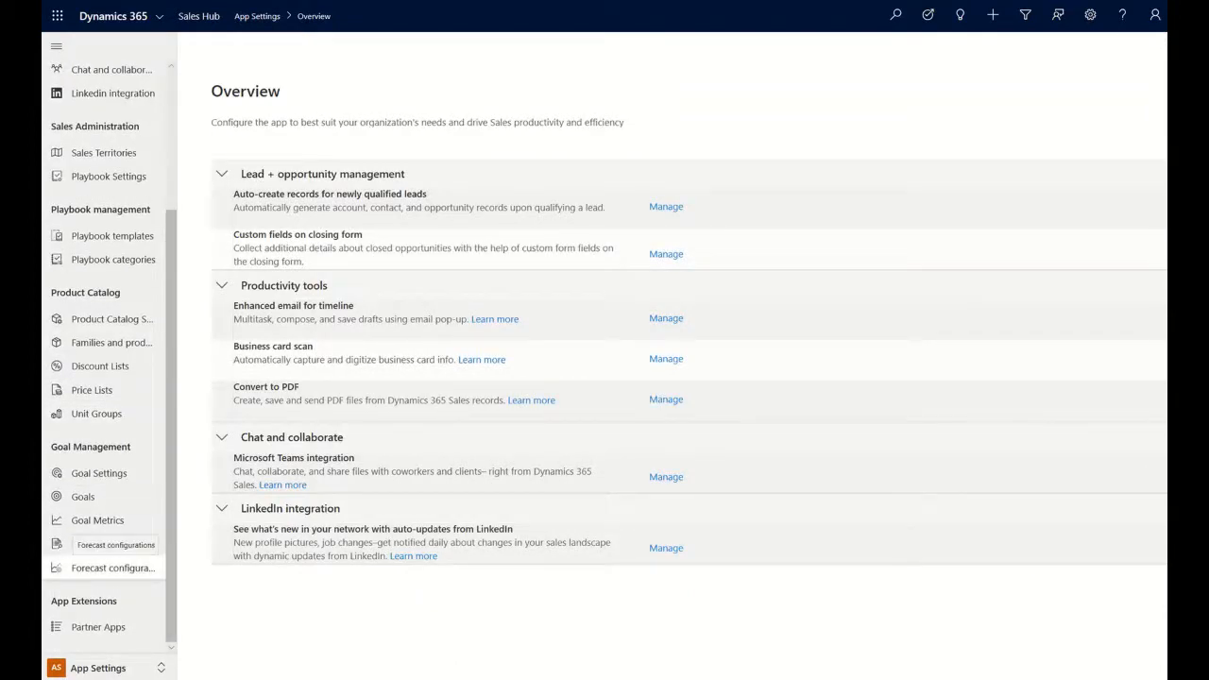
{"action": "left_click", "coordinate": [112, 567]}
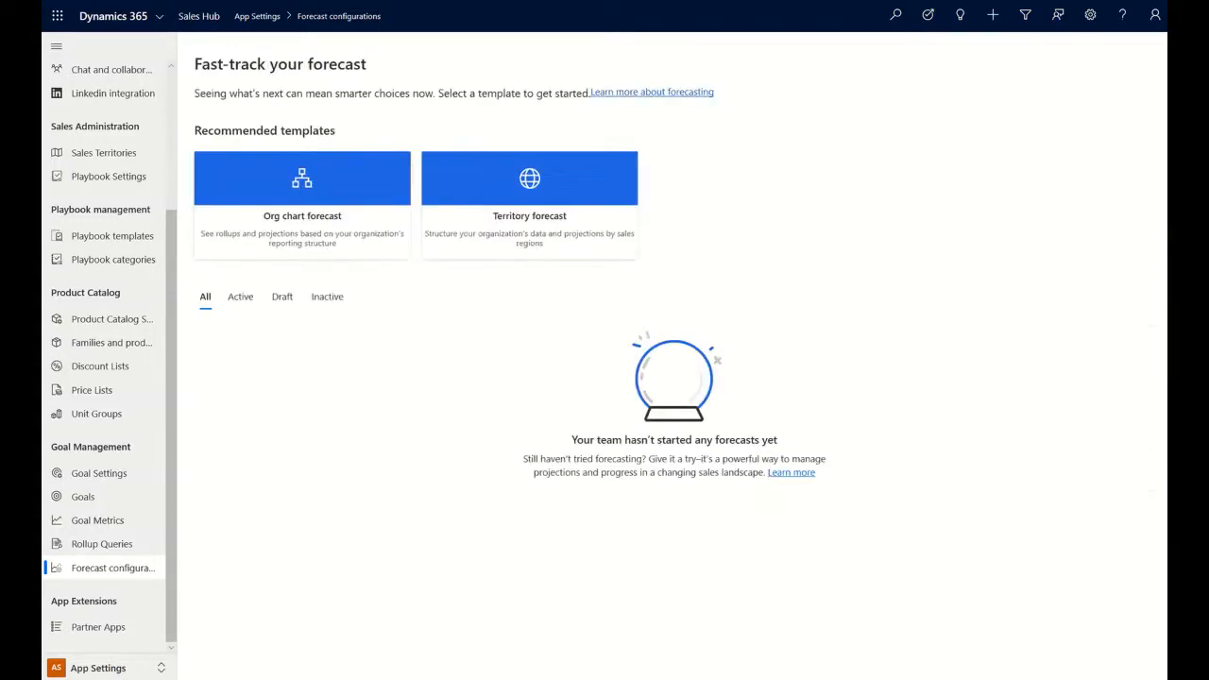
Start an org chart forecast named "Test 1" and assign the sales manager as the top of the hierarchy
{"action": "left_click", "coordinate": [302, 189]}
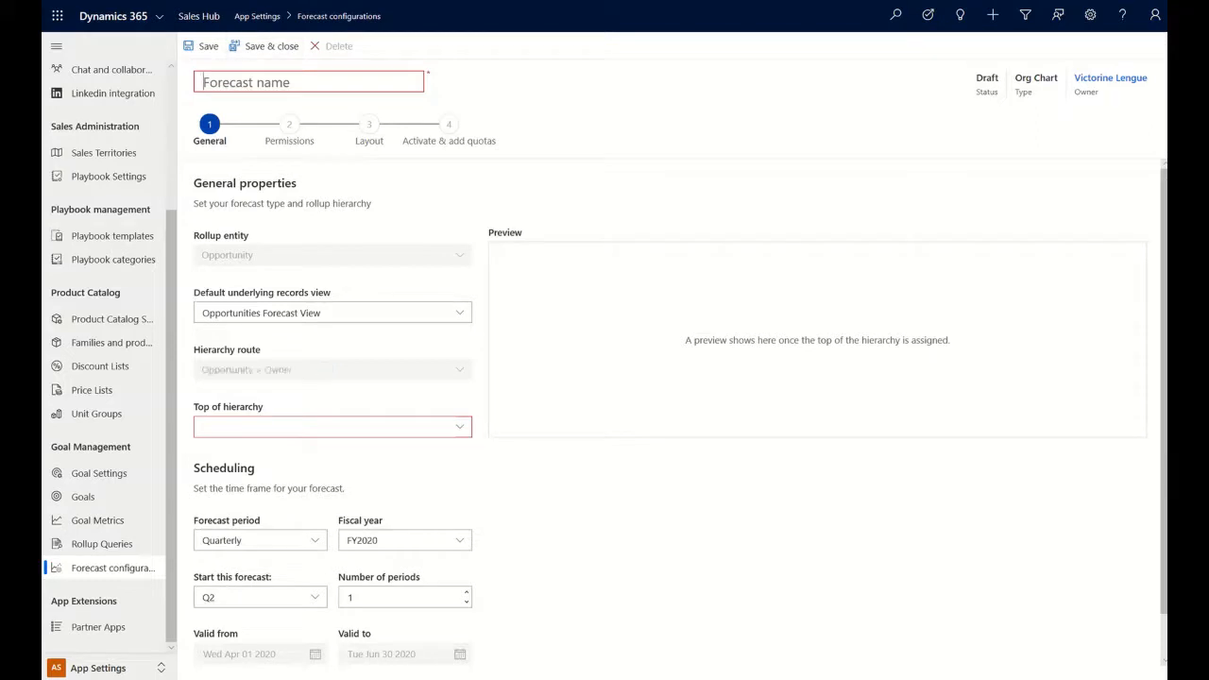
{"action": "type", "text": "Test 1"}
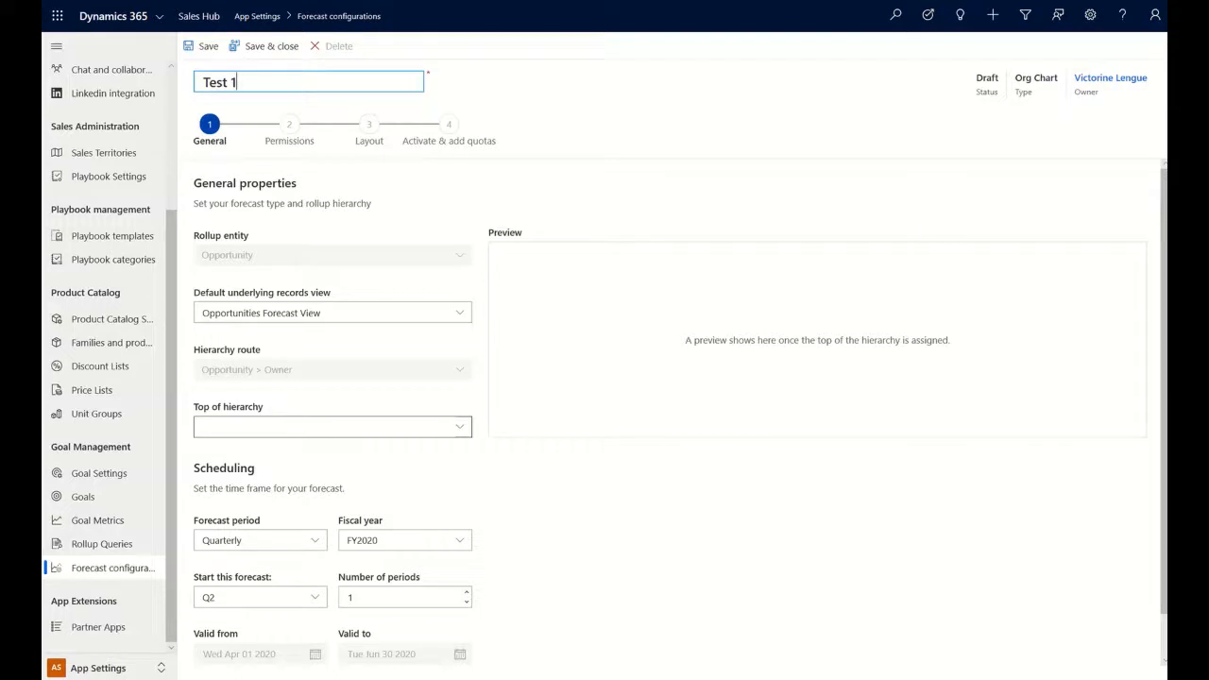
{"action": "left_click", "coordinate": [317, 427]}
{"action": "type", "text": "victo"}
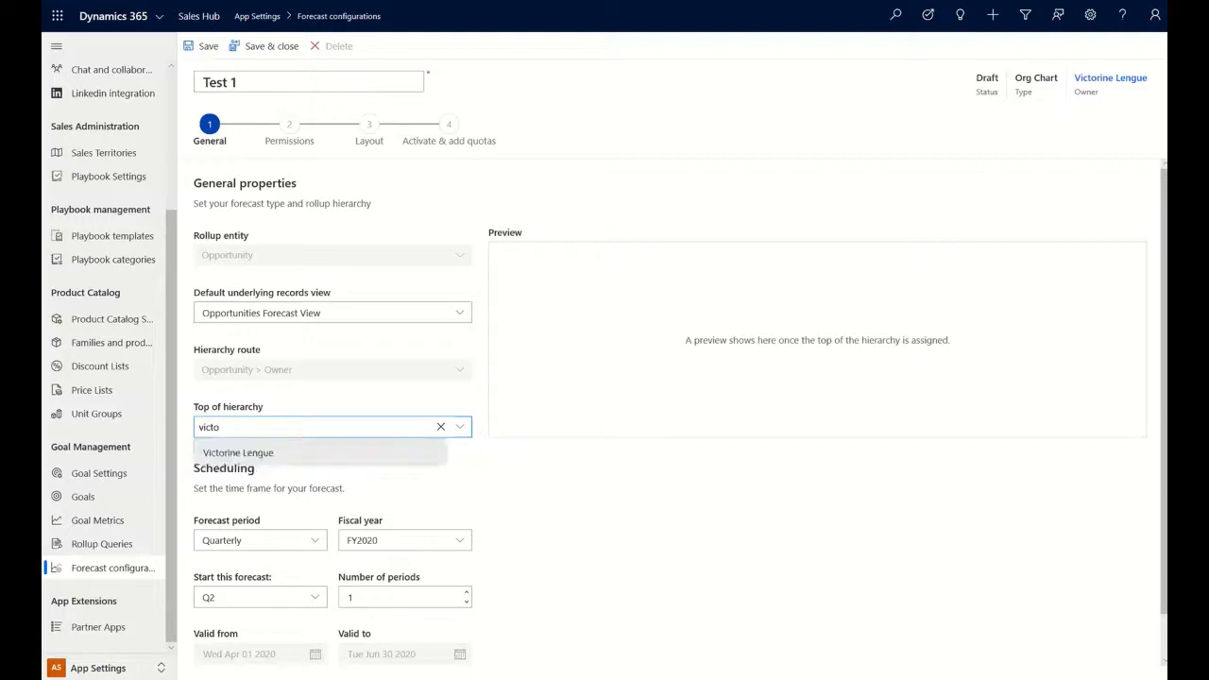
{"action": "scroll", "coordinate": [680, 416], "scroll_direction": "down", "scroll_amount": 1}
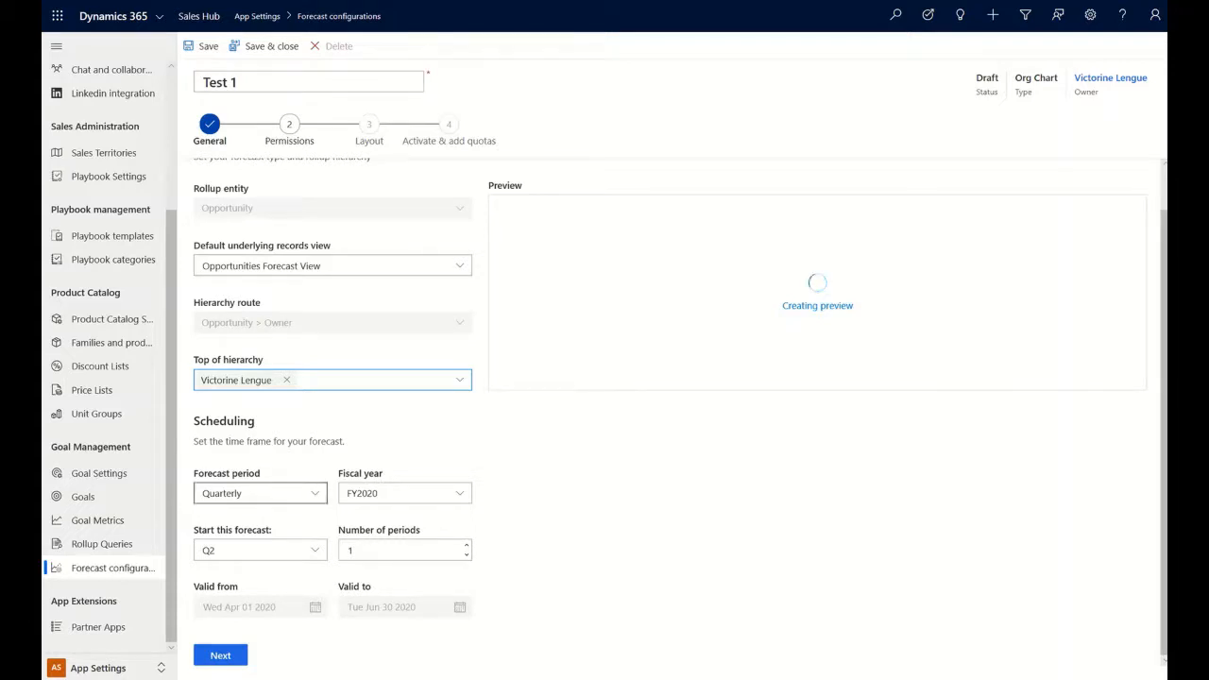
Keep the forecast period quarterly and set the number of periods to 2
{"action": "left_click", "coordinate": [284, 493]}
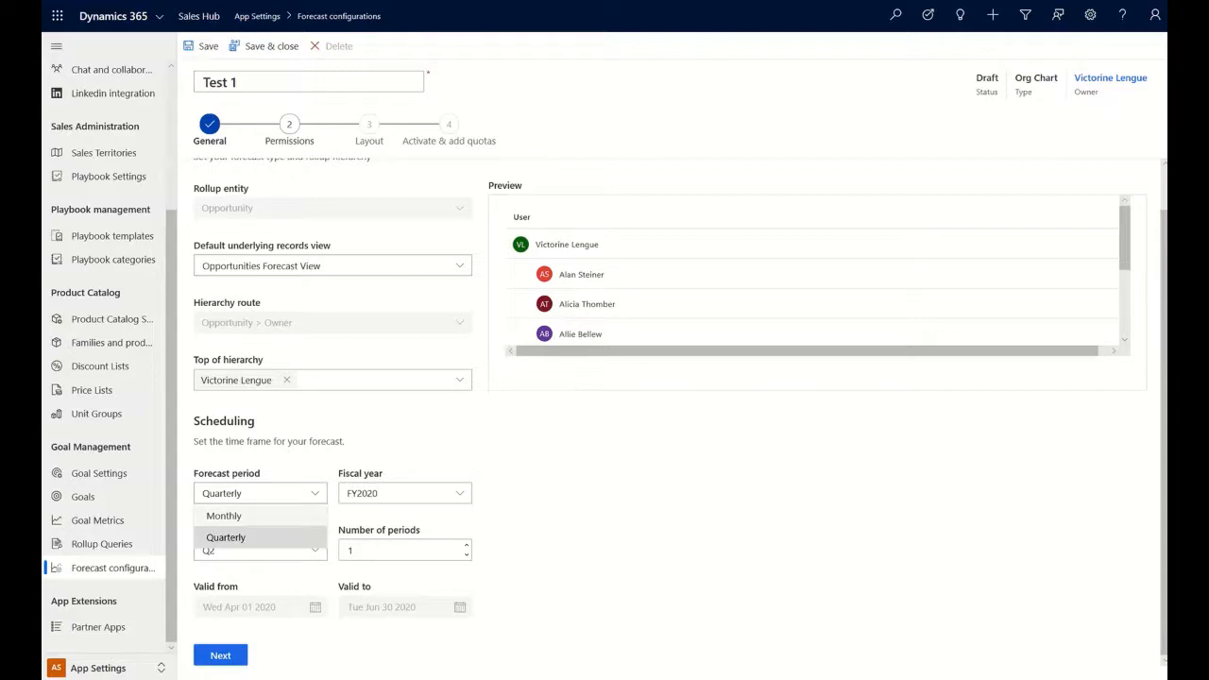
{"action": "left_click", "coordinate": [467, 545]}
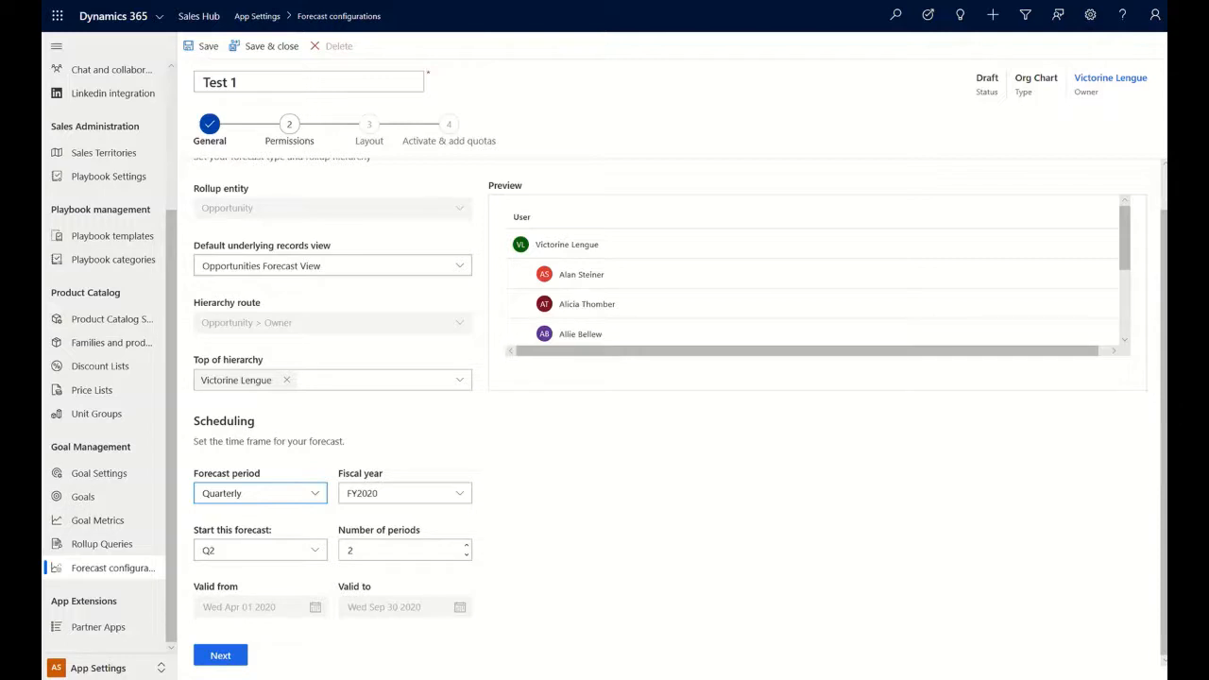
{"action": "left_click", "coordinate": [466, 544]}
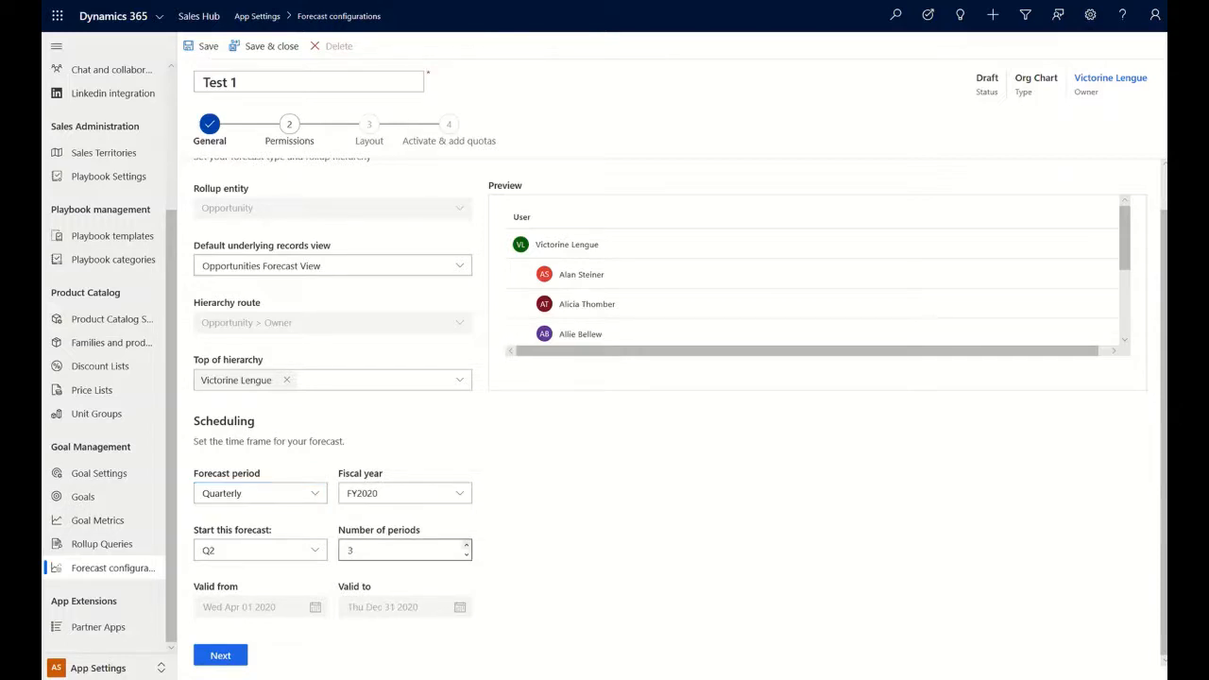
{"action": "left_click", "coordinate": [466, 554]}
Check the hierarchy preview and proceed through the permissions to the layout stage, keeping no additional security roles
{"action": "scroll", "coordinate": [812, 274], "scroll_direction": "down", "scroll_amount": 2}
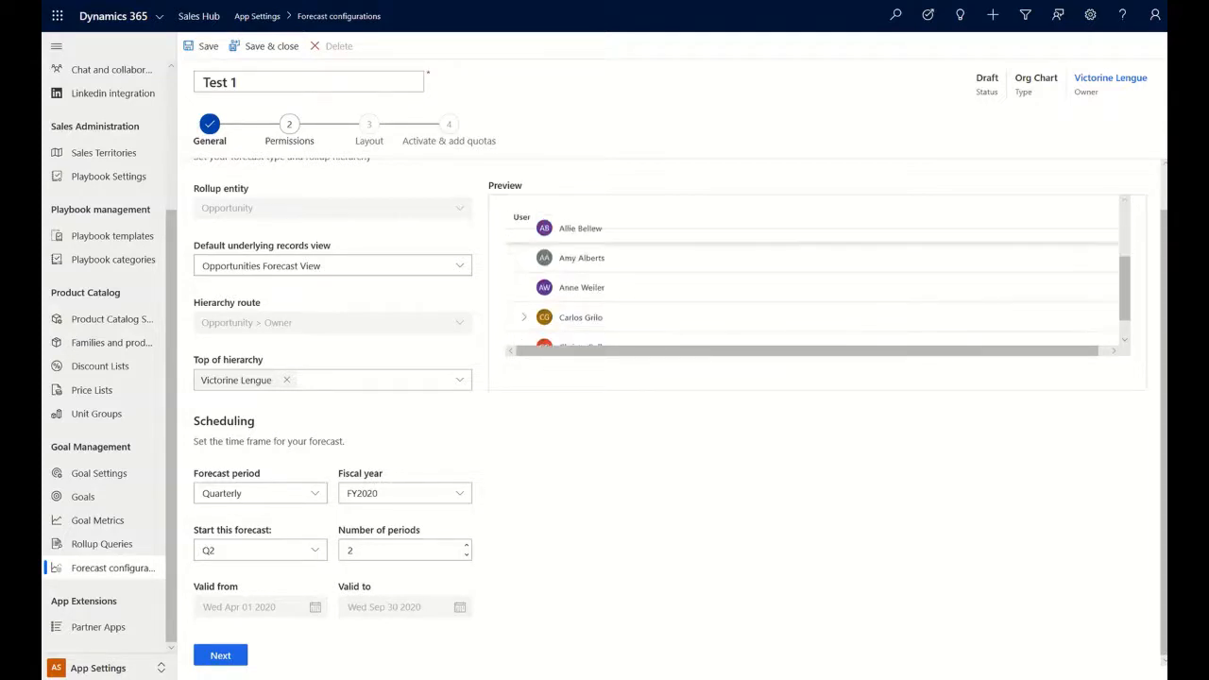
{"action": "scroll", "coordinate": [812, 274], "scroll_direction": "down", "scroll_amount": 1}
{"action": "scroll", "coordinate": [812, 274], "scroll_direction": "up", "scroll_amount": 3}
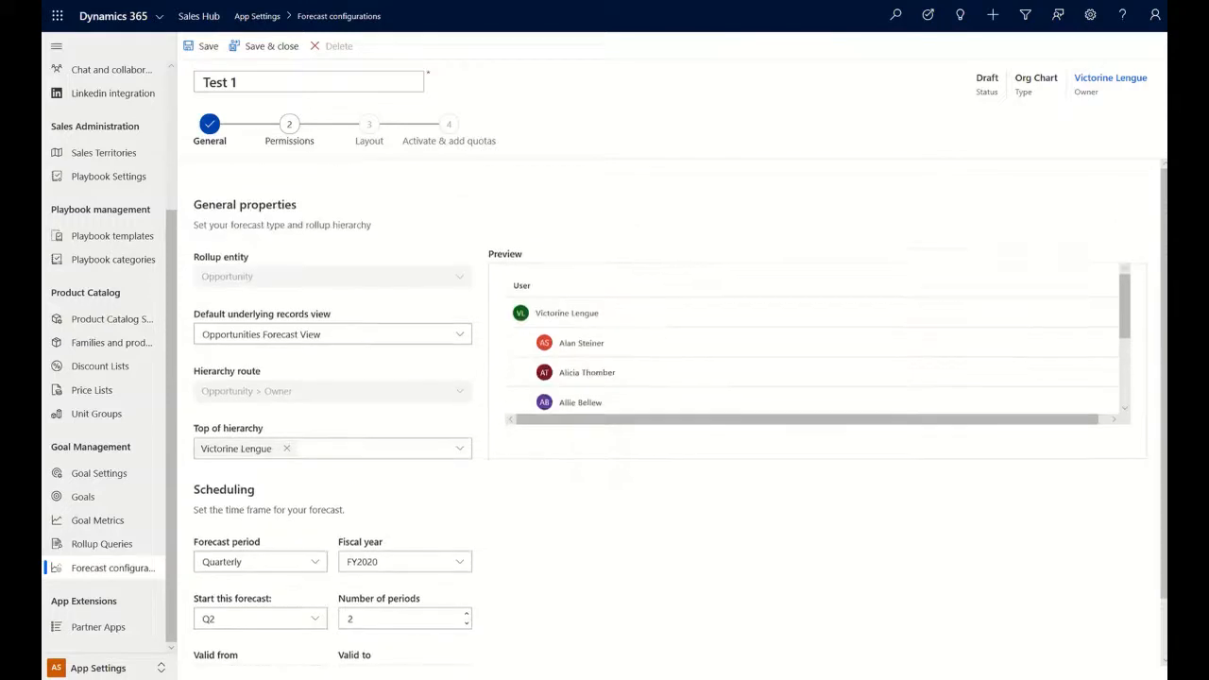
{"action": "scroll", "coordinate": [672, 415], "scroll_direction": "down", "scroll_amount": 1}
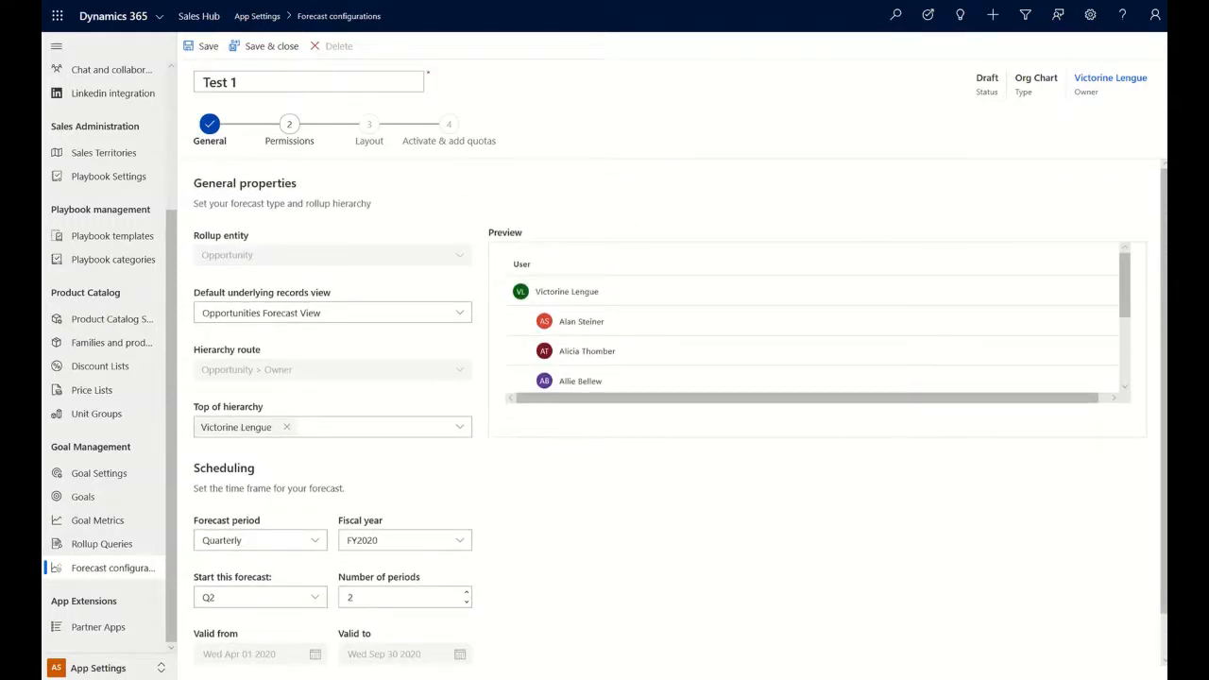
{"action": "scroll", "coordinate": [812, 321], "scroll_direction": "down", "scroll_amount": 1}
{"action": "scroll", "coordinate": [673, 416], "scroll_direction": "down", "scroll_amount": 1}
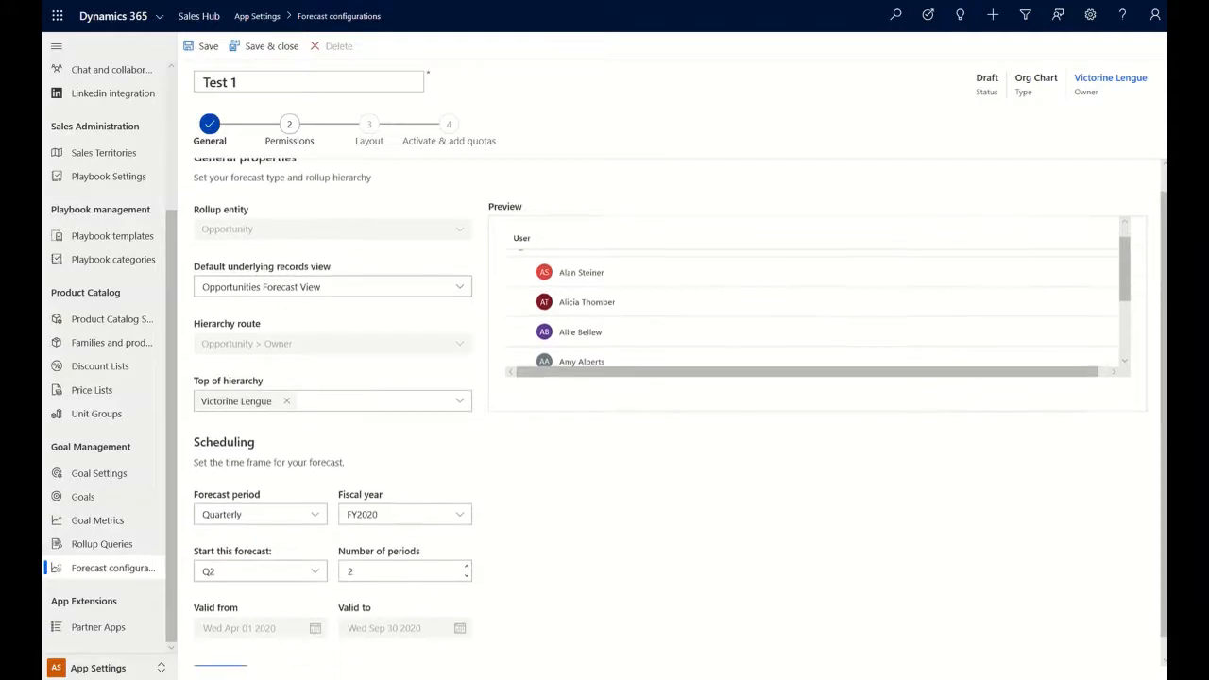
{"action": "scroll", "coordinate": [672, 416], "scroll_direction": "down", "scroll_amount": 1}
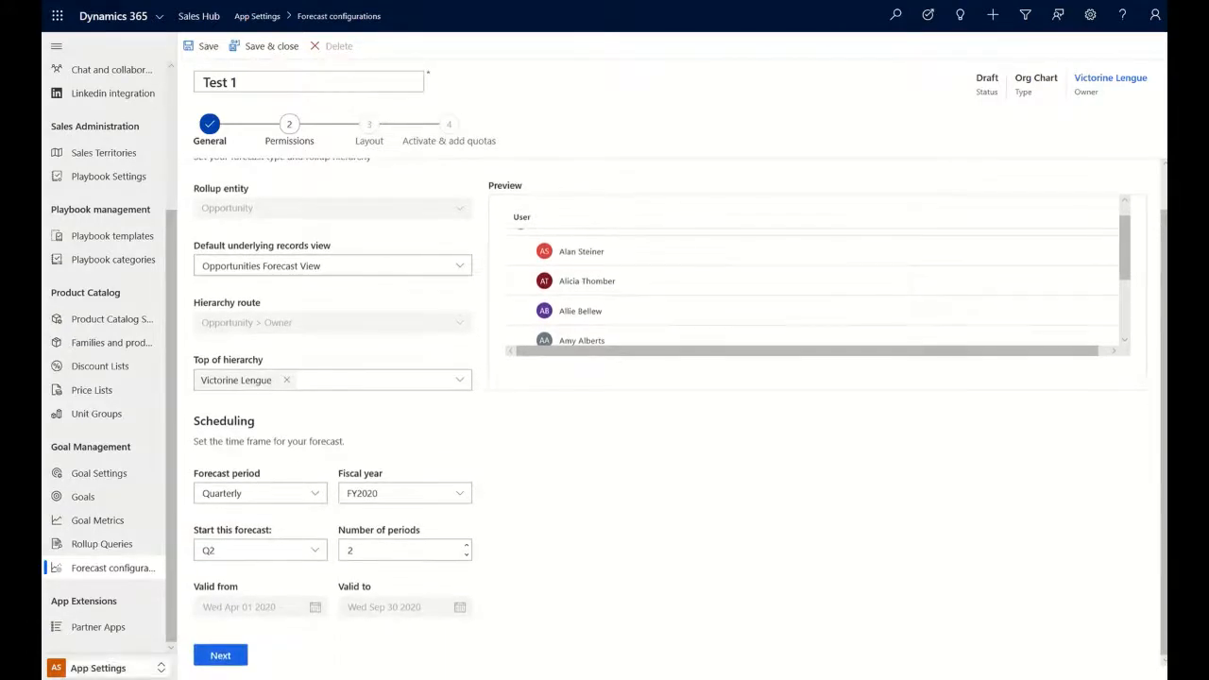
{"action": "left_click", "coordinate": [220, 640]}
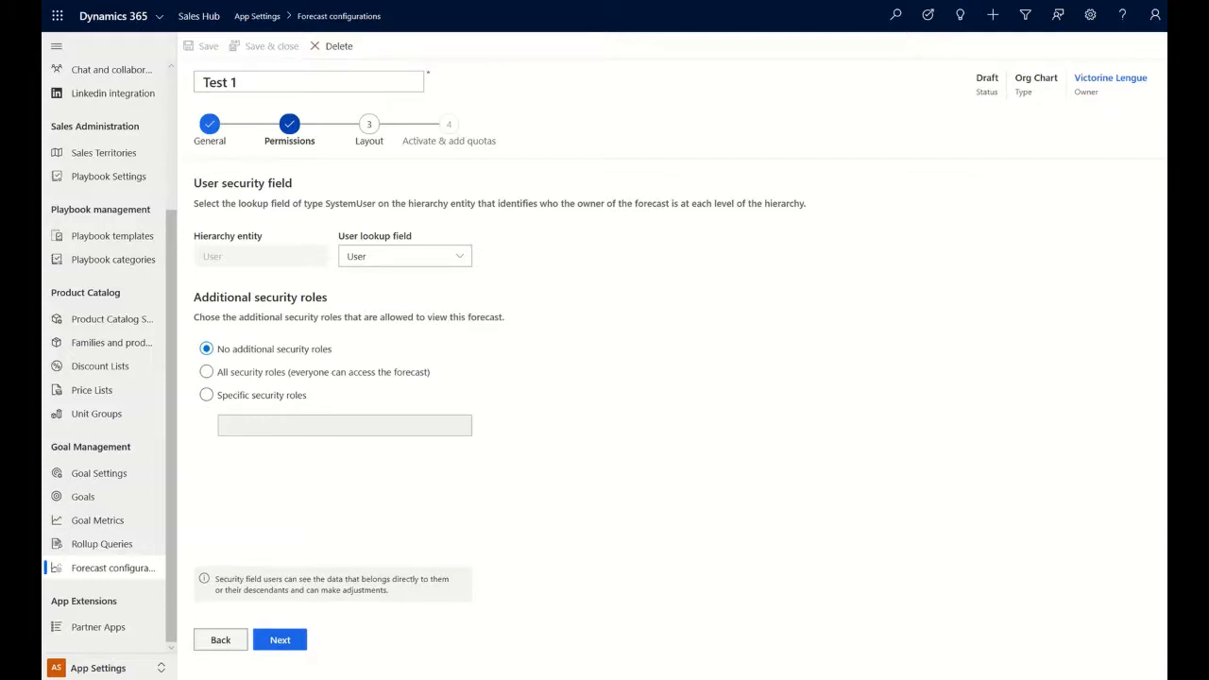
{"action": "left_click", "coordinate": [280, 639]}
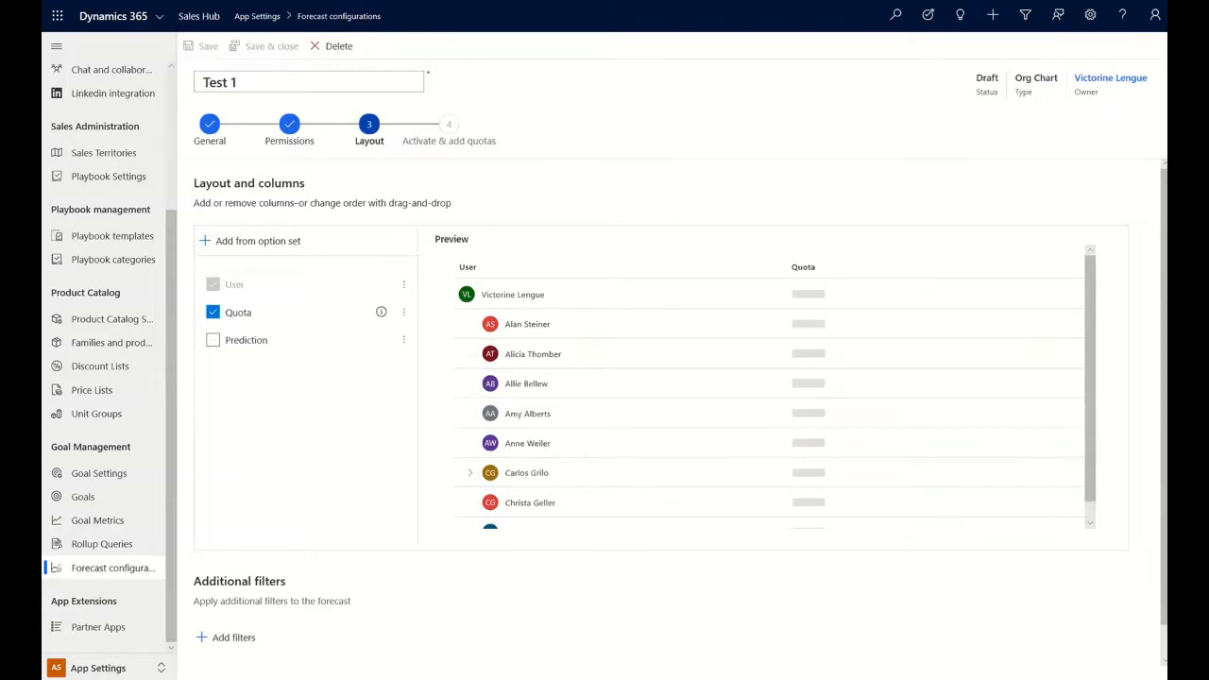
Add columns from the Forecast category option set to the forecast layout and auto-configure them
{"action": "left_click", "coordinate": [250, 240]}
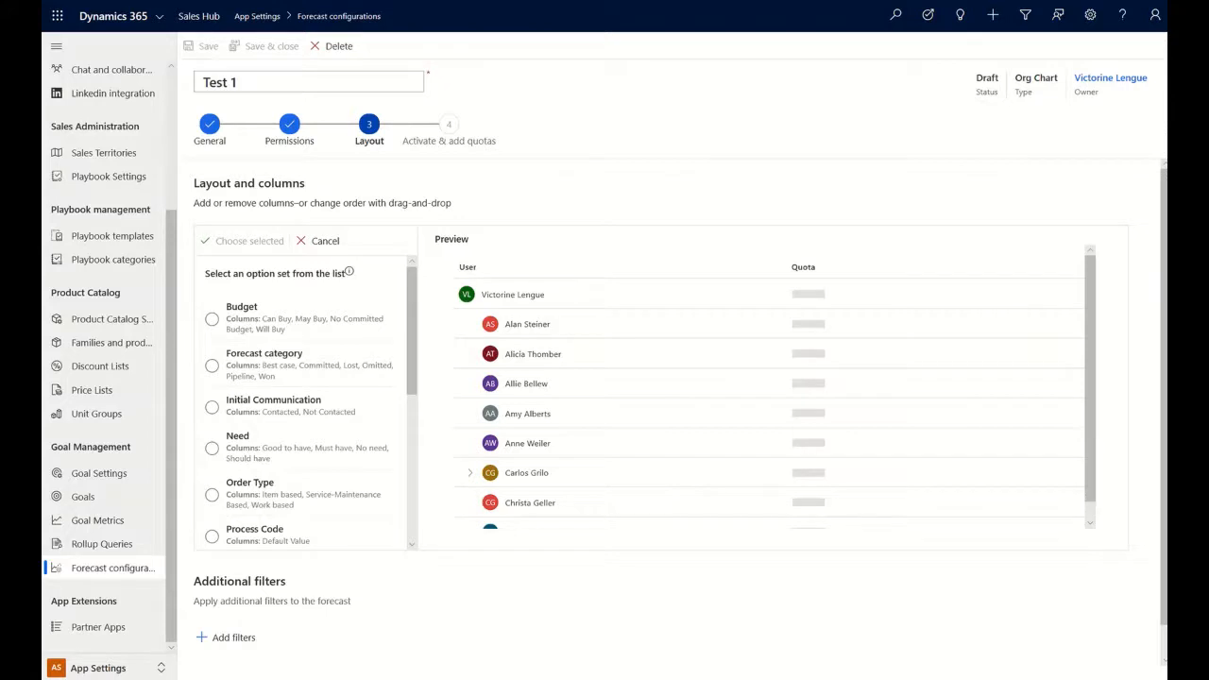
{"action": "left_click", "coordinate": [211, 365]}
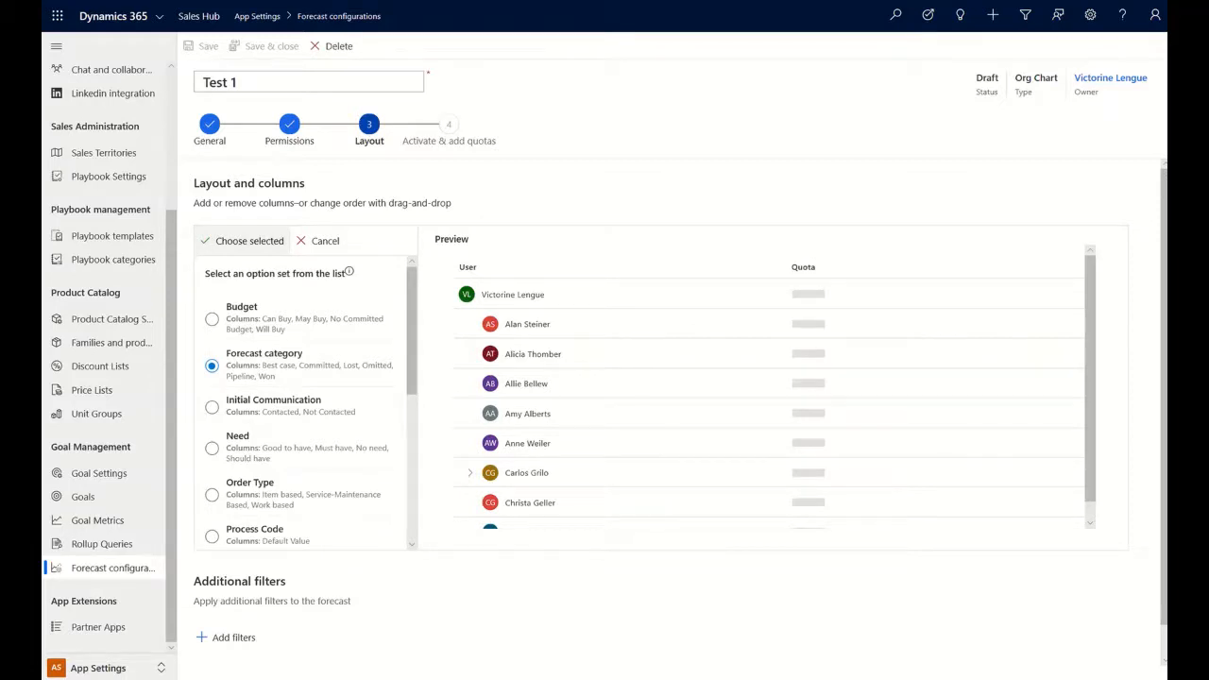
{"action": "left_click", "coordinate": [244, 241]}
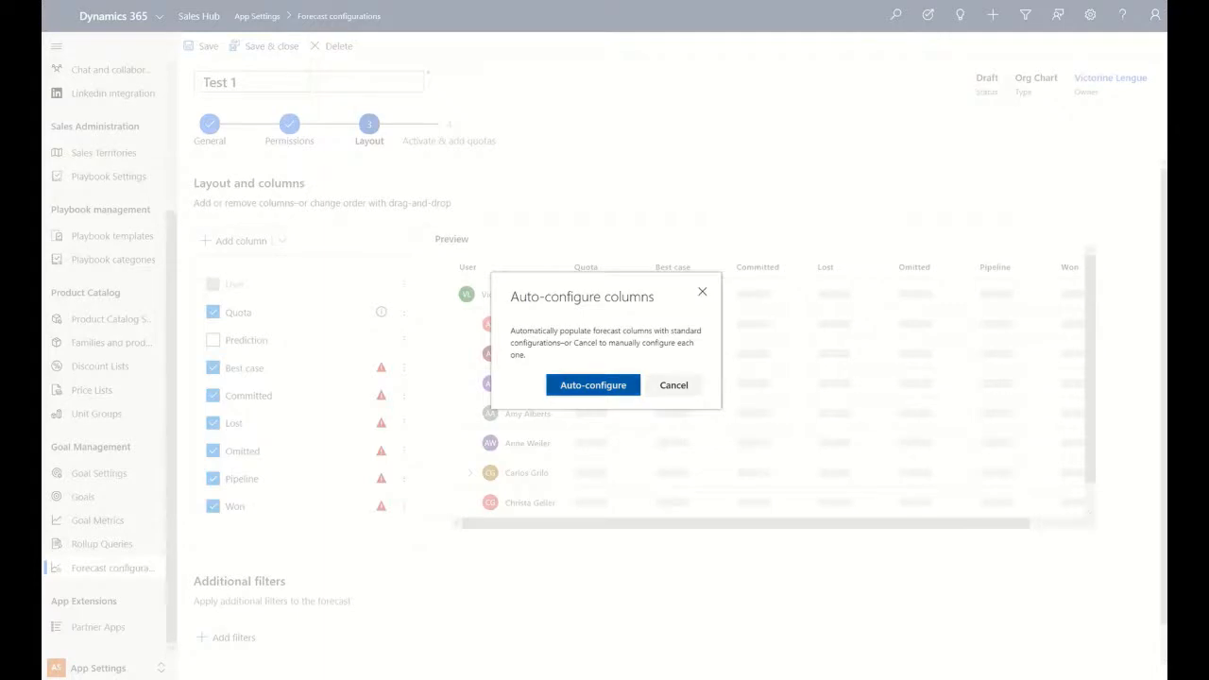
{"action": "left_click", "coordinate": [592, 384]}
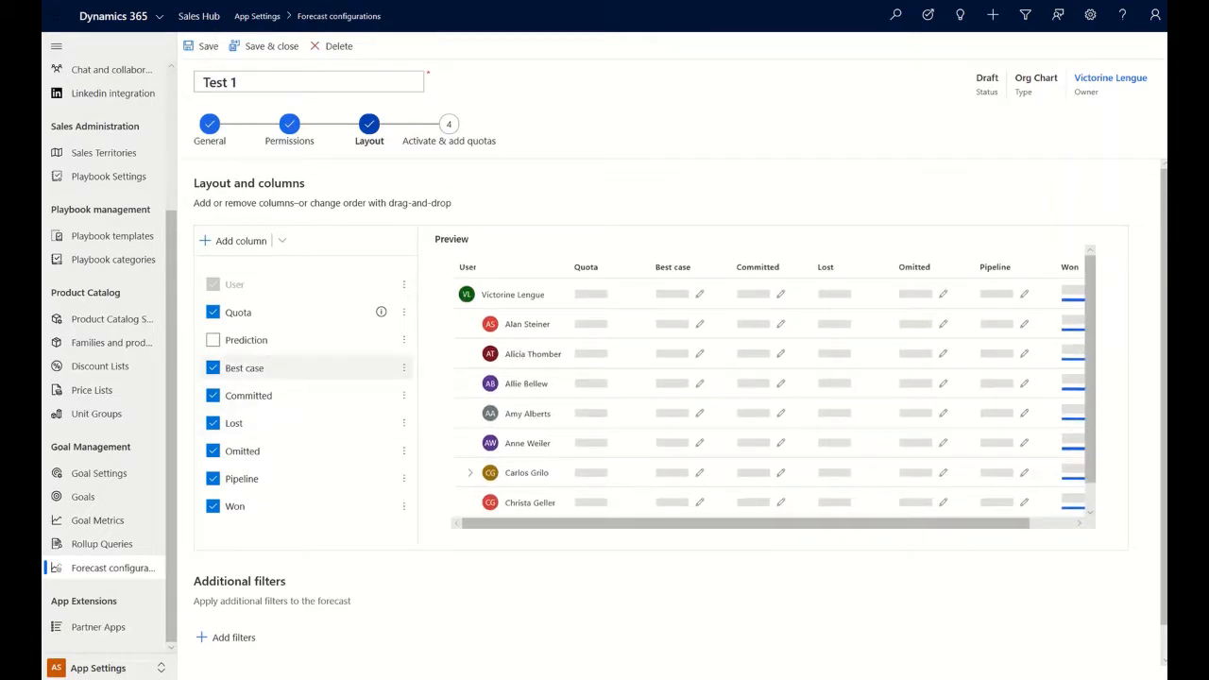
Delete the Best case column from the forecast layout
{"action": "left_click", "coordinate": [213, 367]}
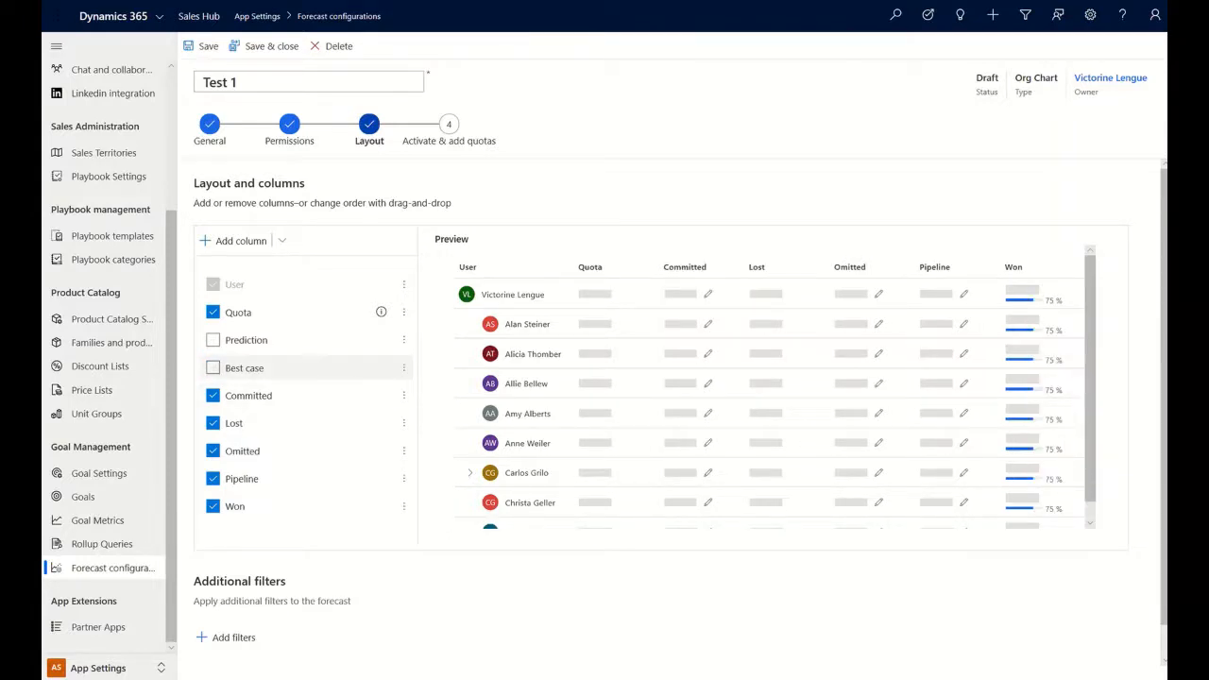
{"action": "left_click", "coordinate": [405, 367]}
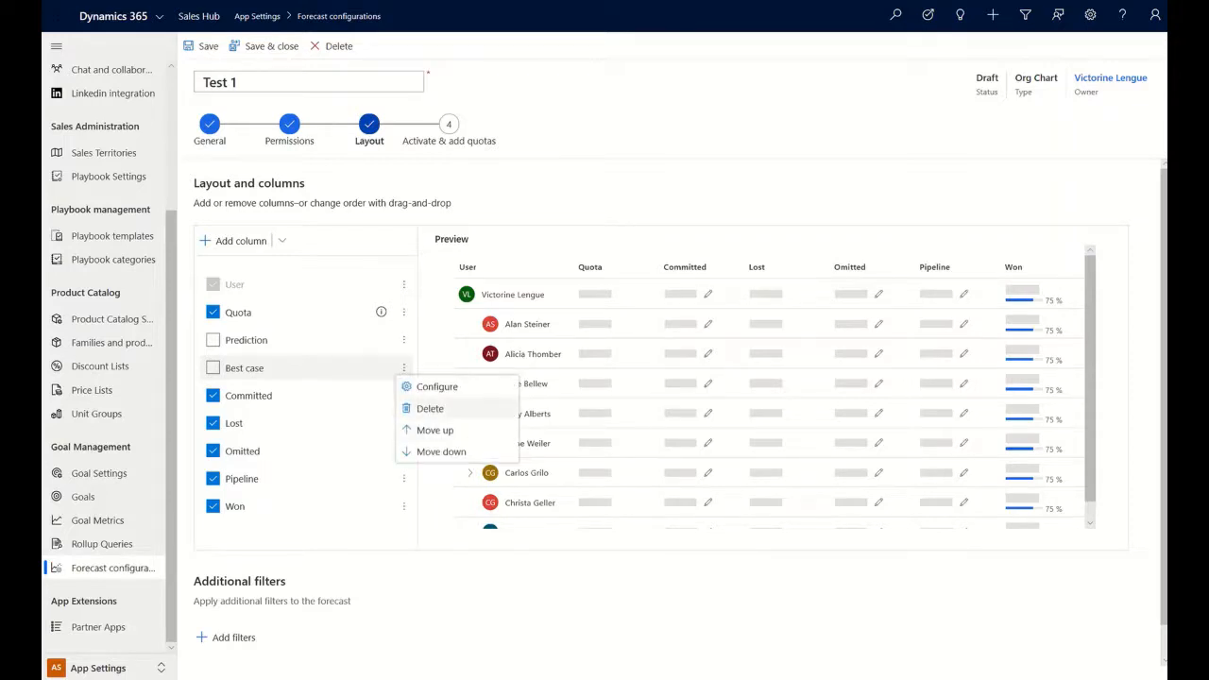
{"action": "left_click", "coordinate": [429, 408]}
{"action": "left_click", "coordinate": [612, 379]}
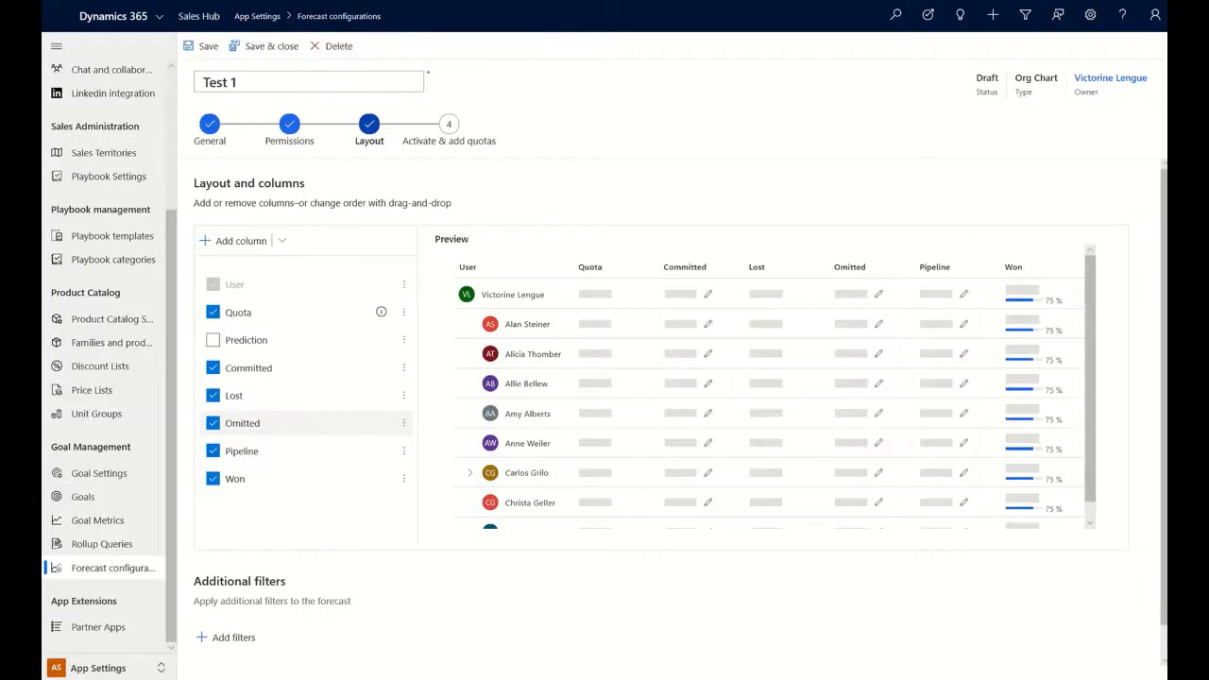
Delete the Omitted column from the forecast layout and confirm the deletion
{"action": "left_click", "coordinate": [404, 423]}
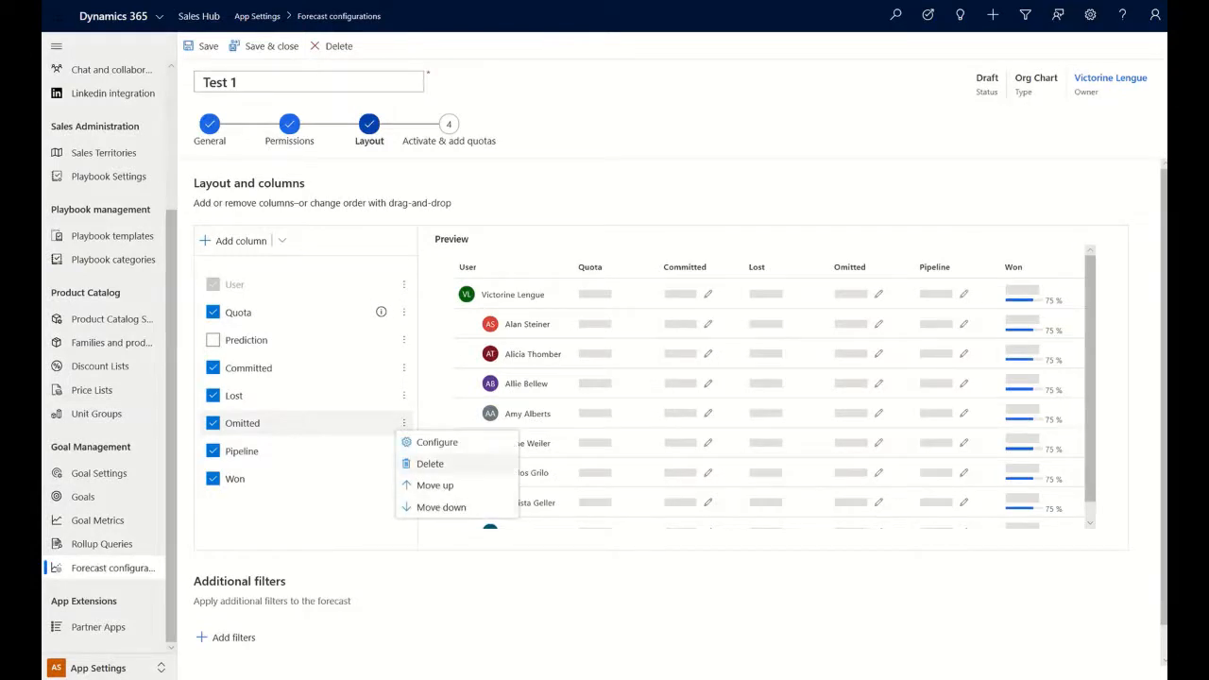
{"action": "left_click", "coordinate": [429, 464]}
{"action": "left_click", "coordinate": [612, 378]}
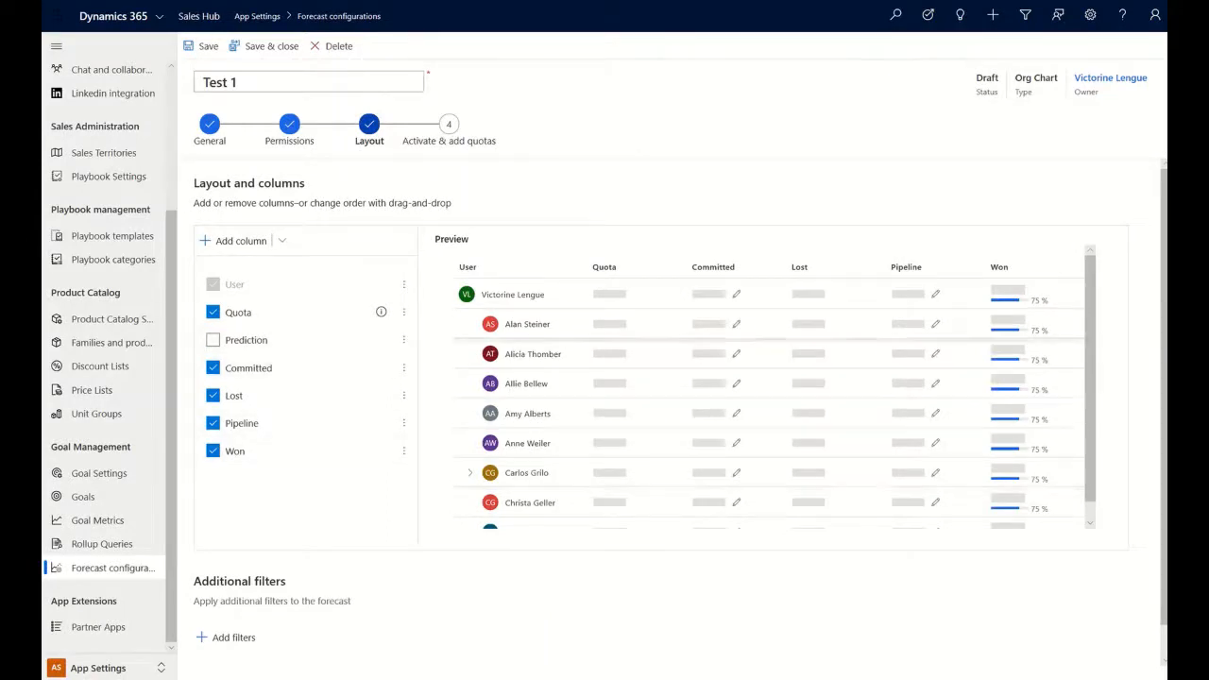
Reorder the layout columns so Won directly follows Quota and Pipeline comes before Lost
{"action": "left_click_drag", "start_coordinate": [999, 268], "coordinate": [694, 266]}
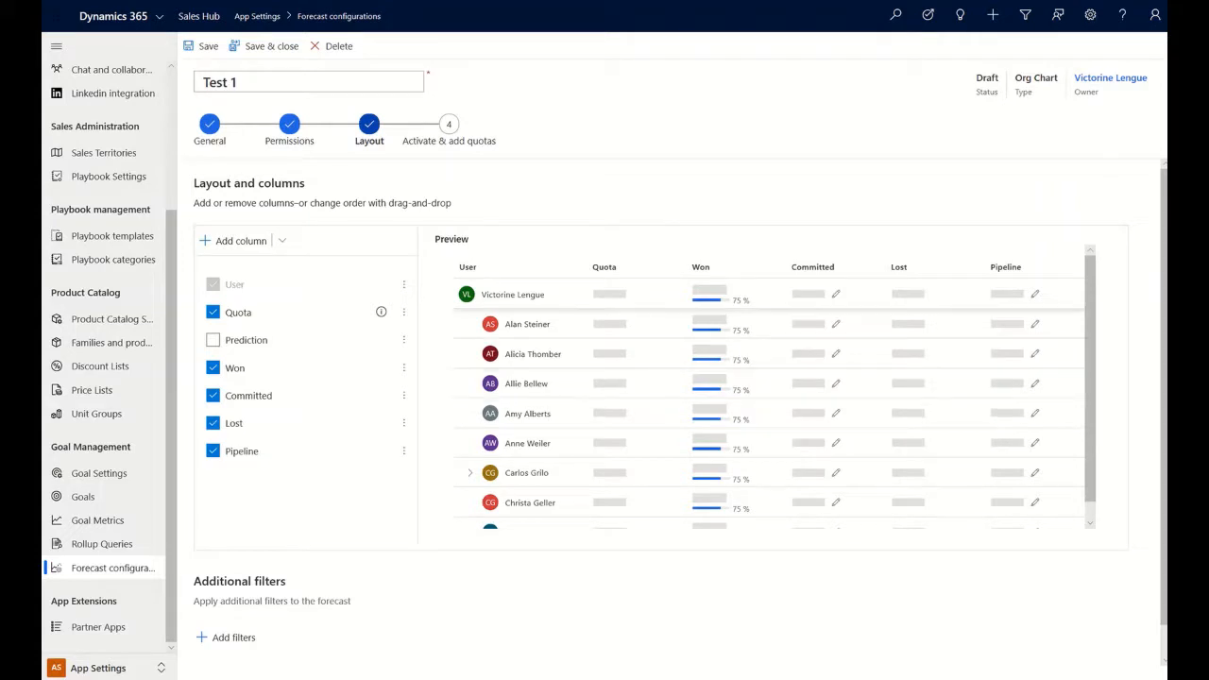
{"action": "left_click_drag", "start_coordinate": [1001, 267], "coordinate": [901, 267]}
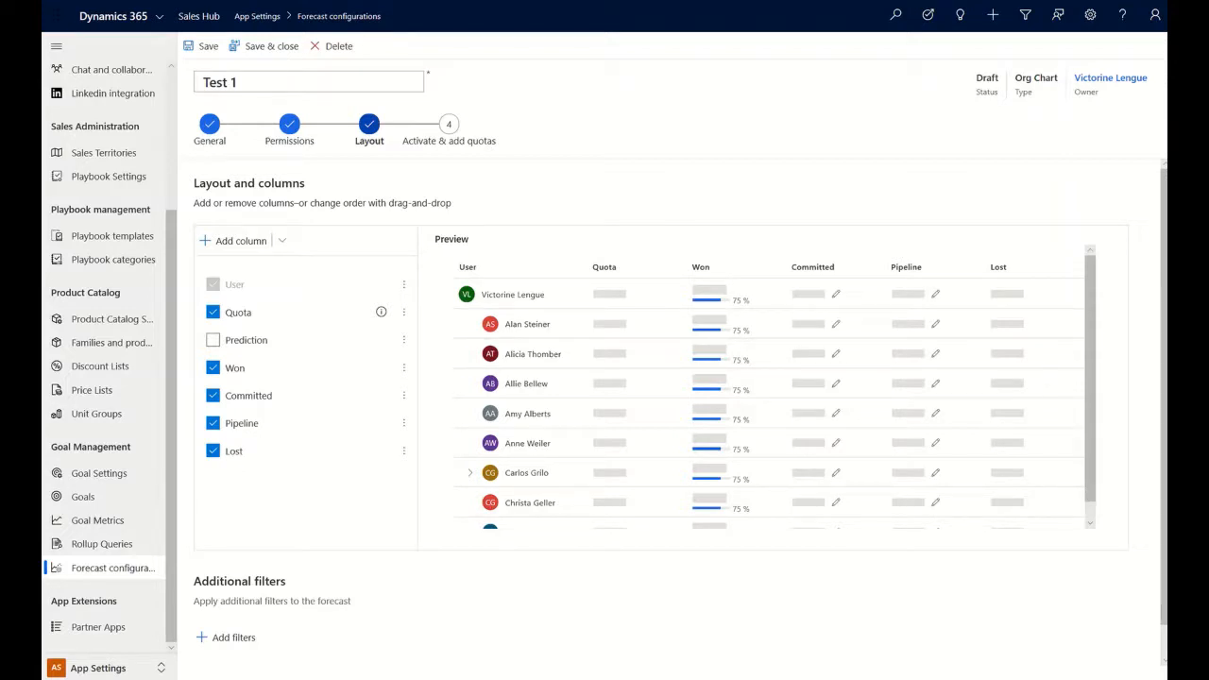
Open the Won column's configuration and review its settings through to the unique name
{"action": "left_click", "coordinate": [403, 367]}
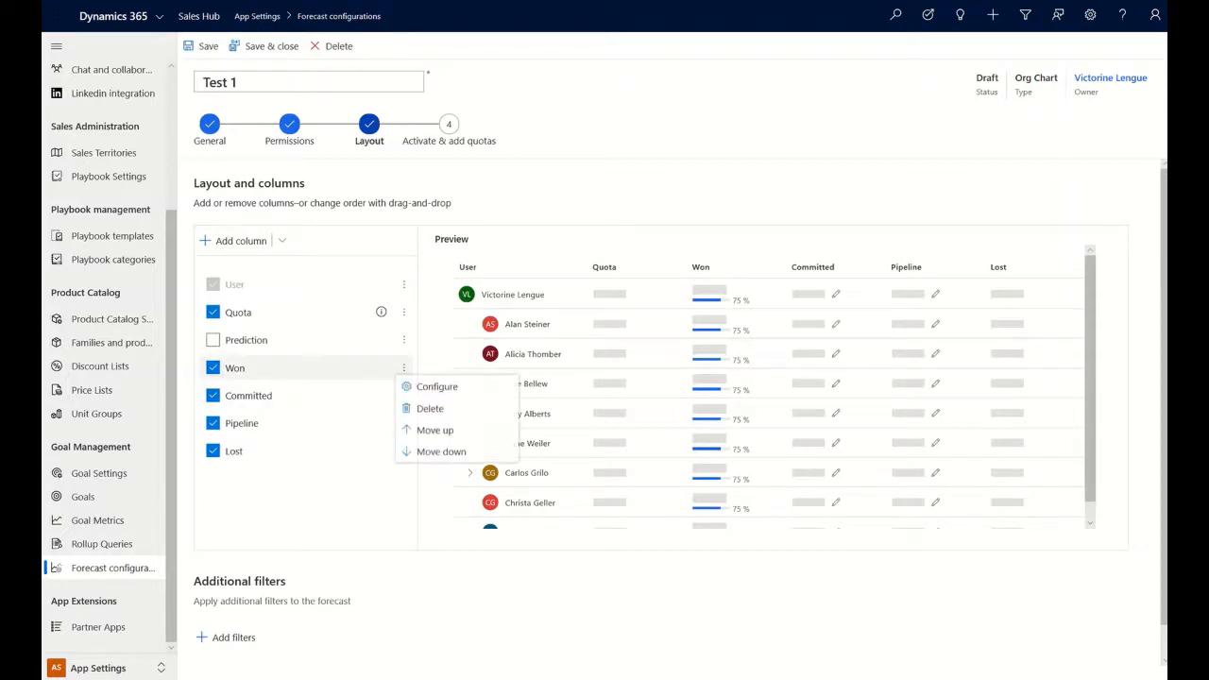
{"action": "left_click", "coordinate": [436, 386]}
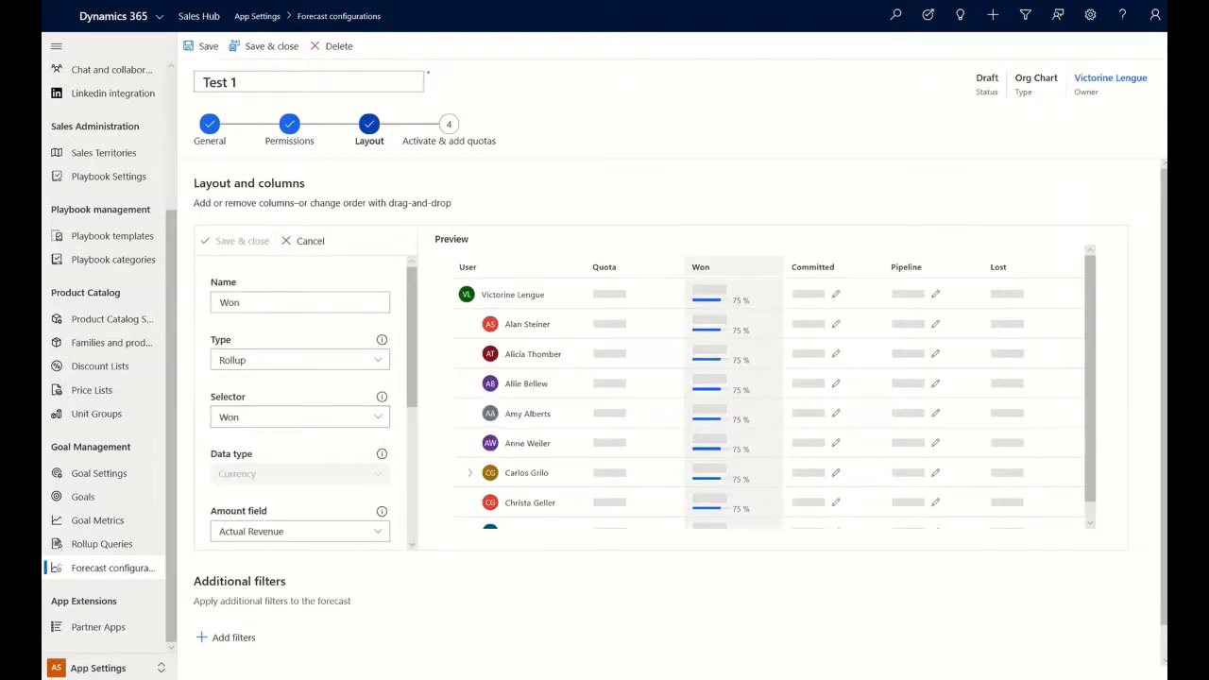
{"action": "scroll", "coordinate": [300, 397], "scroll_direction": "down", "scroll_amount": 3}
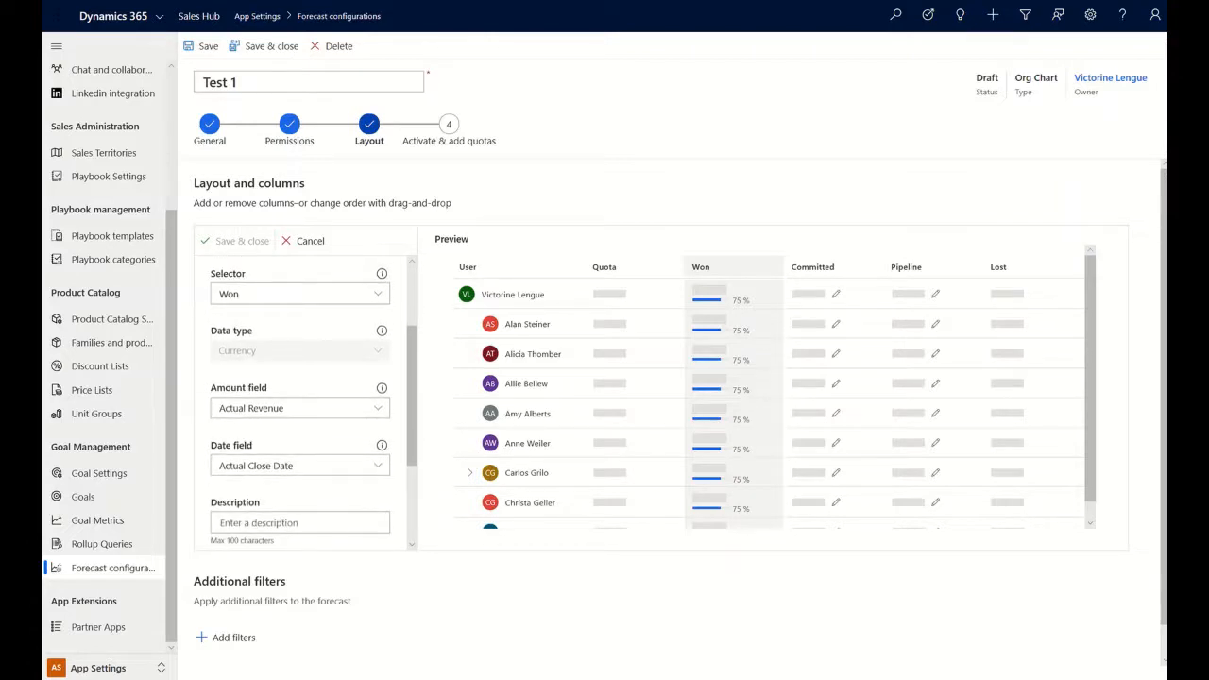
{"action": "scroll", "coordinate": [299, 396], "scroll_direction": "down", "scroll_amount": 2}
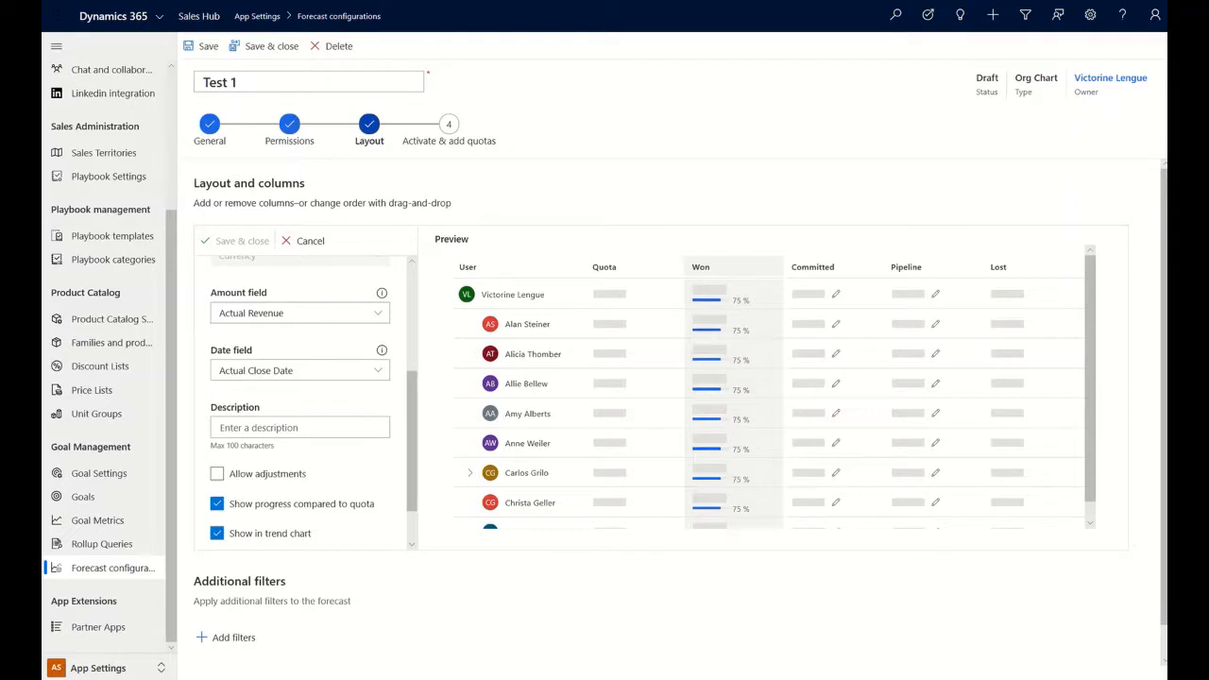
{"action": "scroll", "coordinate": [300, 397], "scroll_direction": "down", "scroll_amount": 1}
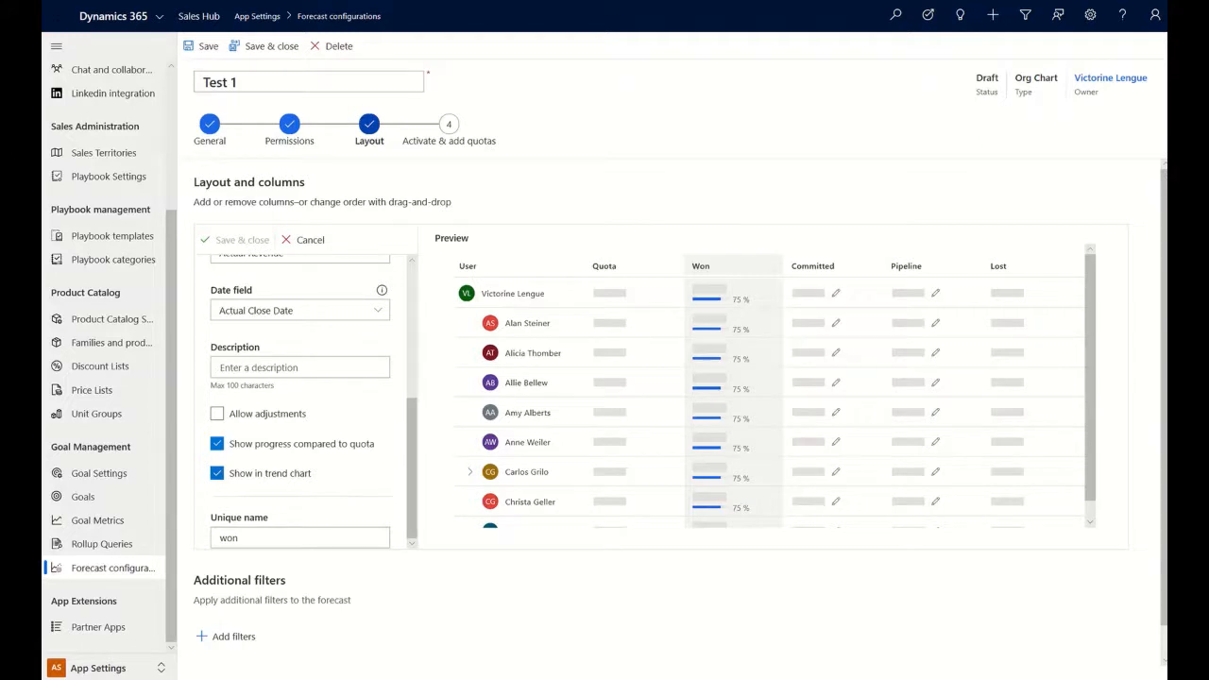
Try toggling the Won column's trend chart, progress compared to quota and allow adjustments options, restoring each one
{"action": "left_click", "coordinate": [217, 473]}
{"action": "left_click", "coordinate": [217, 443]}
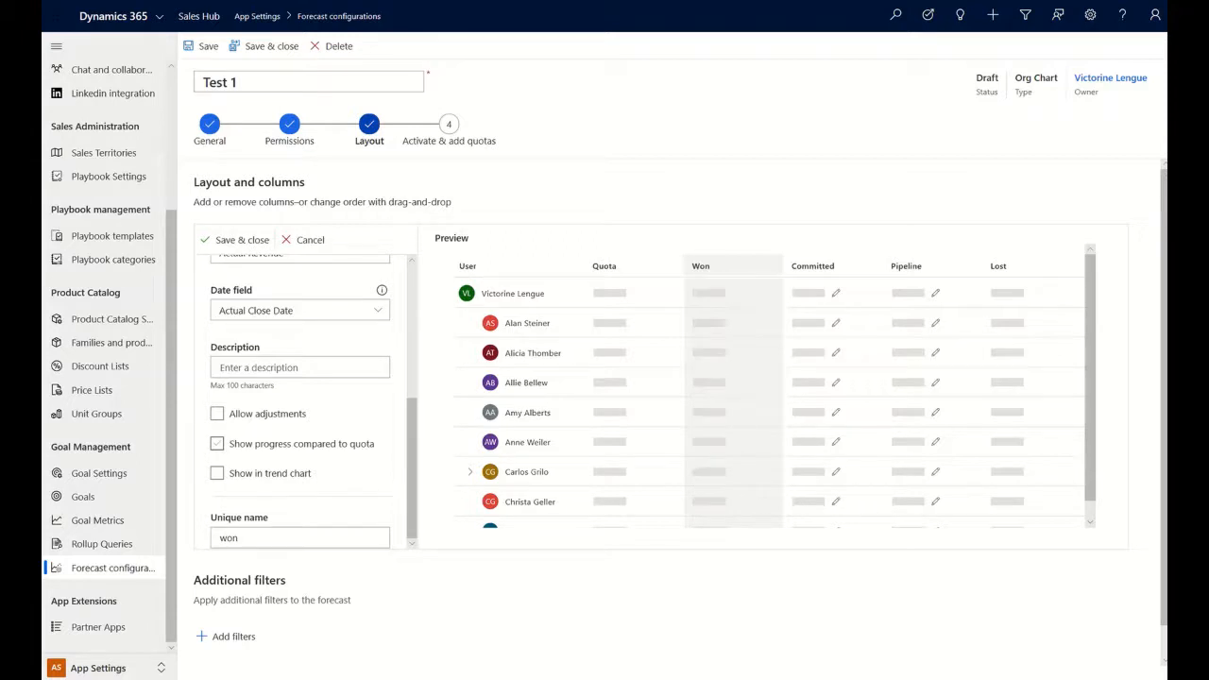
{"action": "left_click", "coordinate": [217, 444]}
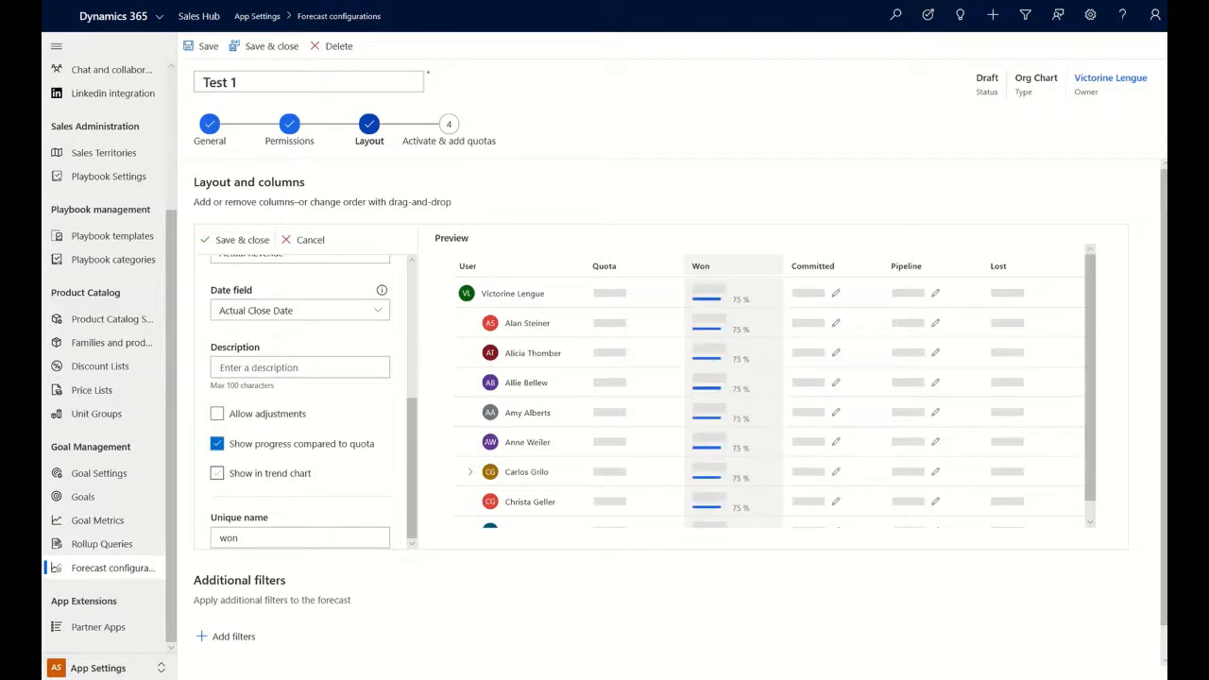
{"action": "left_click", "coordinate": [217, 473]}
{"action": "left_click", "coordinate": [217, 414]}
{"action": "left_click", "coordinate": [217, 414]}
Proceed from the layout stage to the activation and quota stage and activate the forecast
{"action": "scroll", "coordinate": [217, 413], "scroll_direction": "down", "scroll_amount": 1}
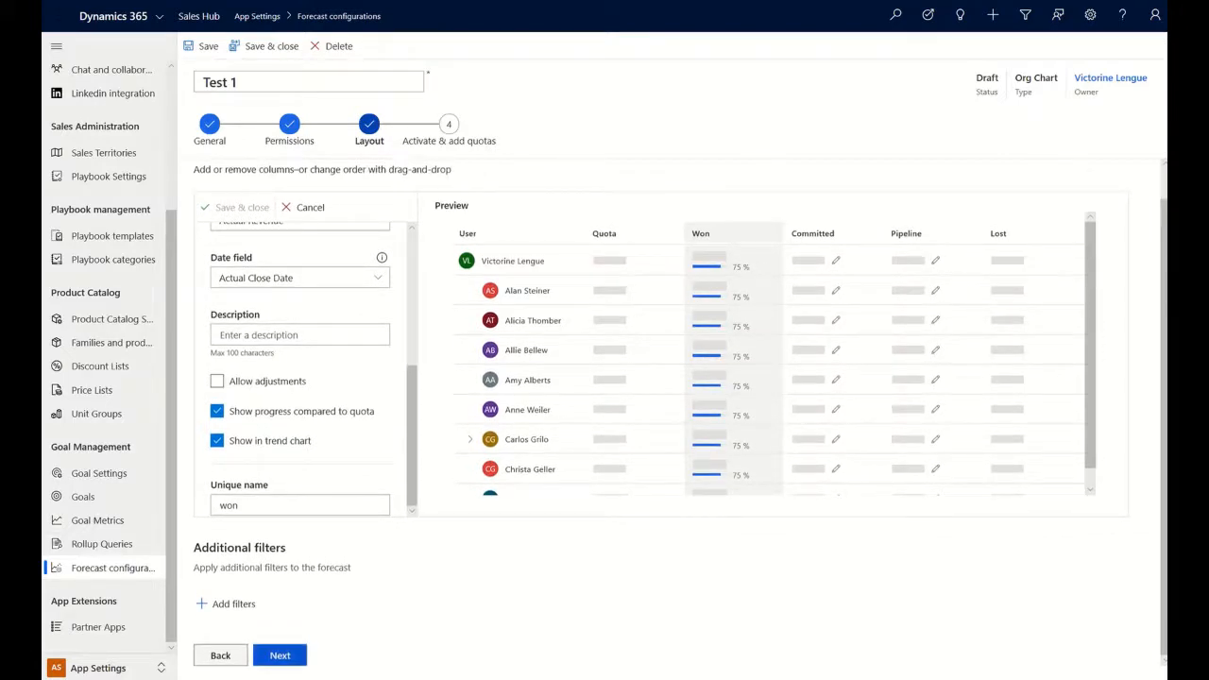
{"action": "left_click", "coordinate": [279, 655]}
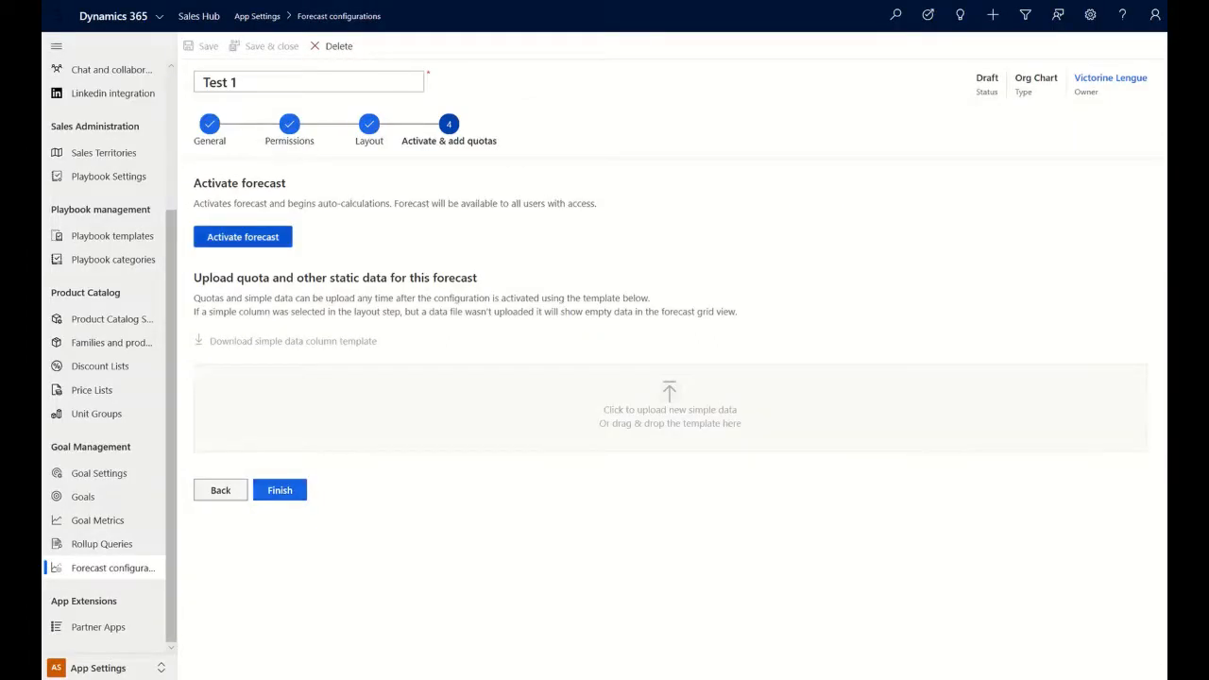
{"action": "left_click", "coordinate": [243, 237]}
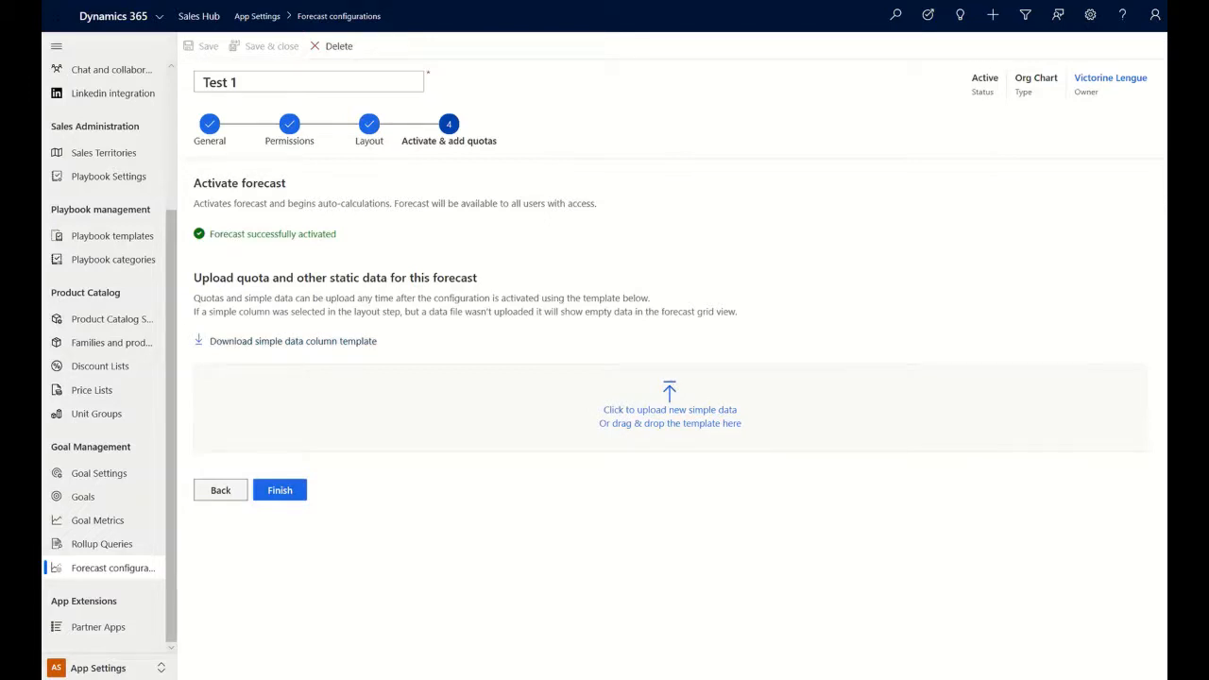
Download the simple data column template, open it in Excel and enable editing
{"action": "left_click", "coordinate": [293, 341]}
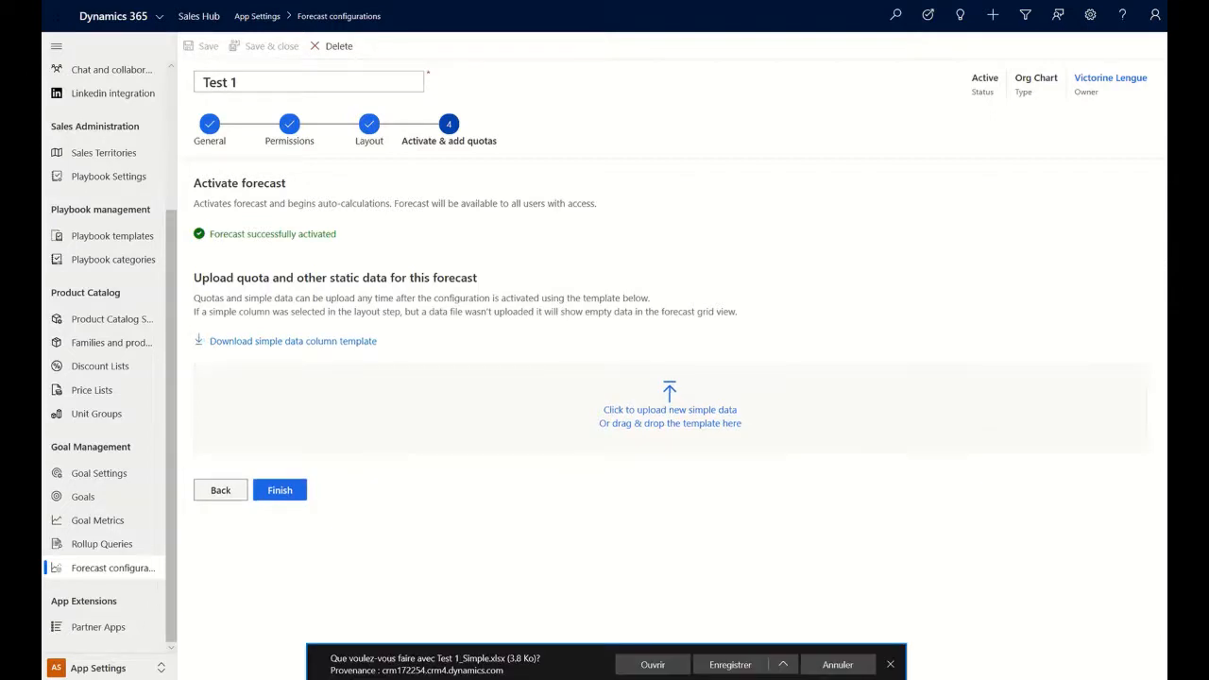
{"action": "left_click", "coordinate": [653, 664]}
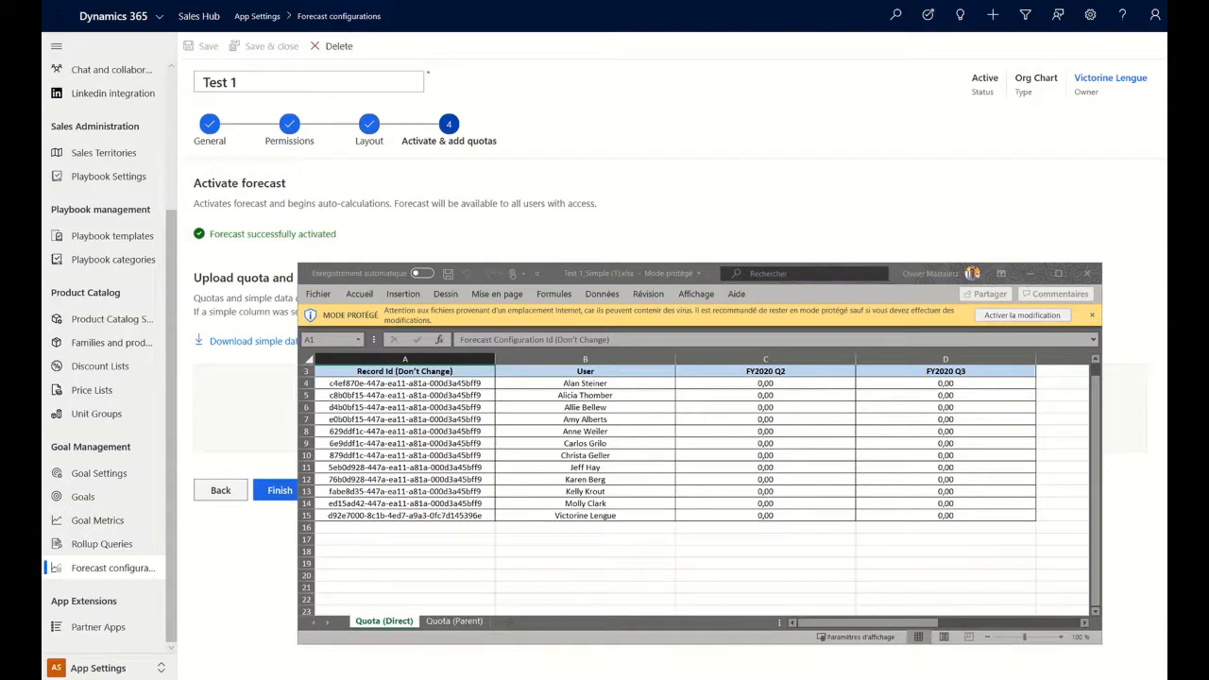
{"action": "left_click", "coordinate": [1022, 315]}
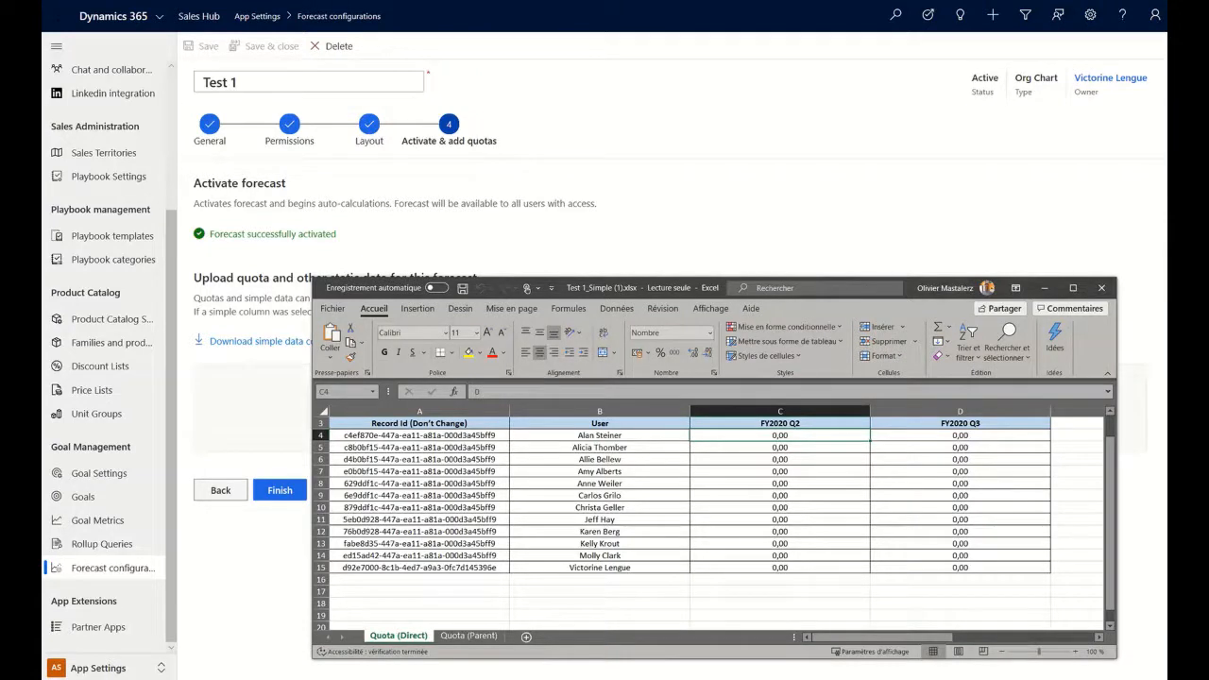
Enter a FY2020 Q2 quota of 200000 in C4 and fill it down to C15 for every user
{"action": "type", "text": "200000"}
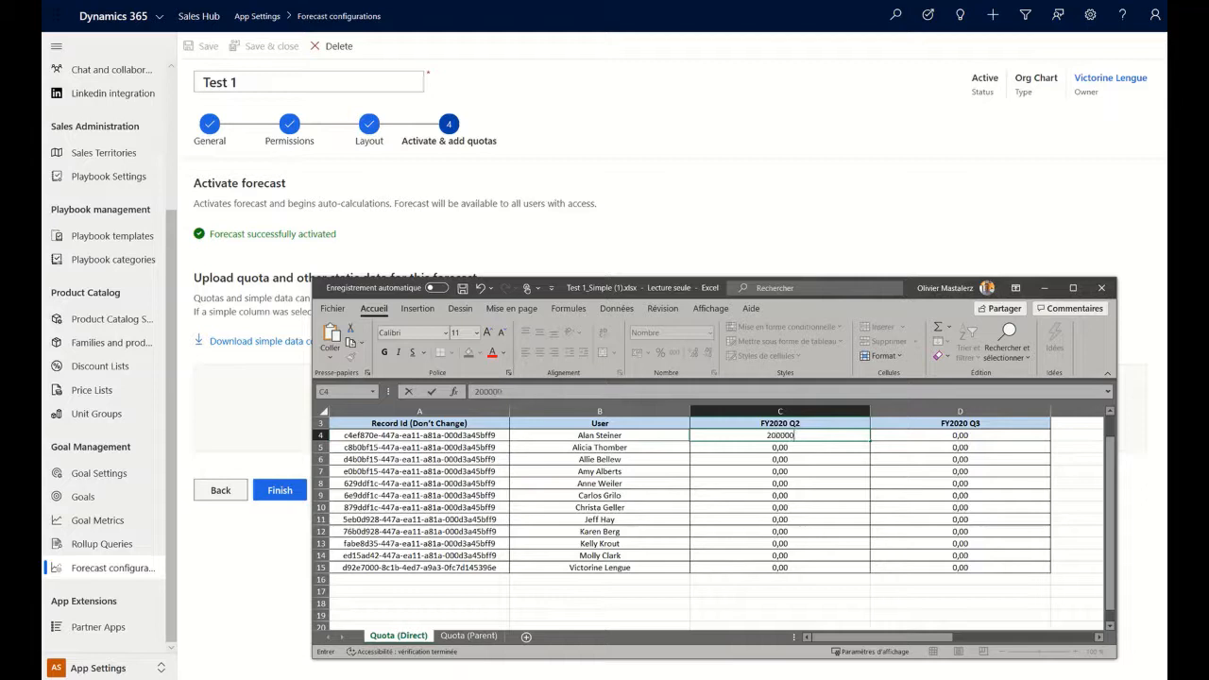
{"action": "key", "text": "ctrl+Return"}
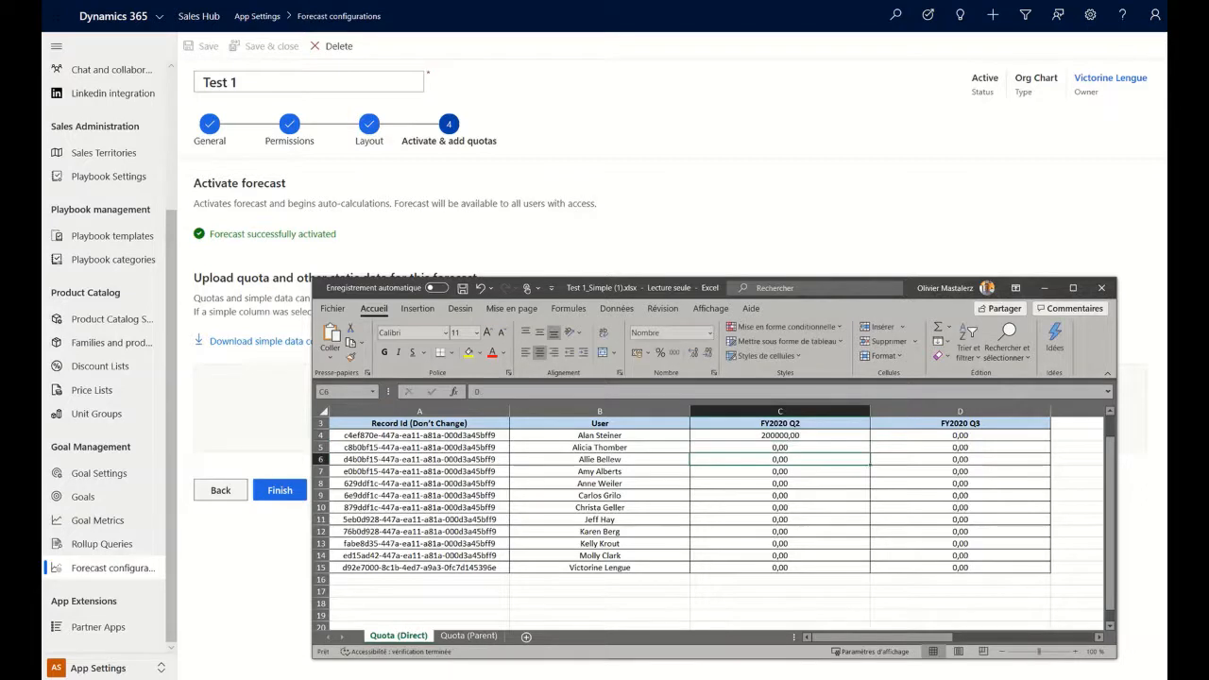
{"action": "left_click_drag", "start_coordinate": [869, 440], "coordinate": [873, 578]}
Enter a FY2020 Q3 quota of 300000 in D4 and fill it down to D15 for every user
{"action": "left_click", "coordinate": [960, 435]}
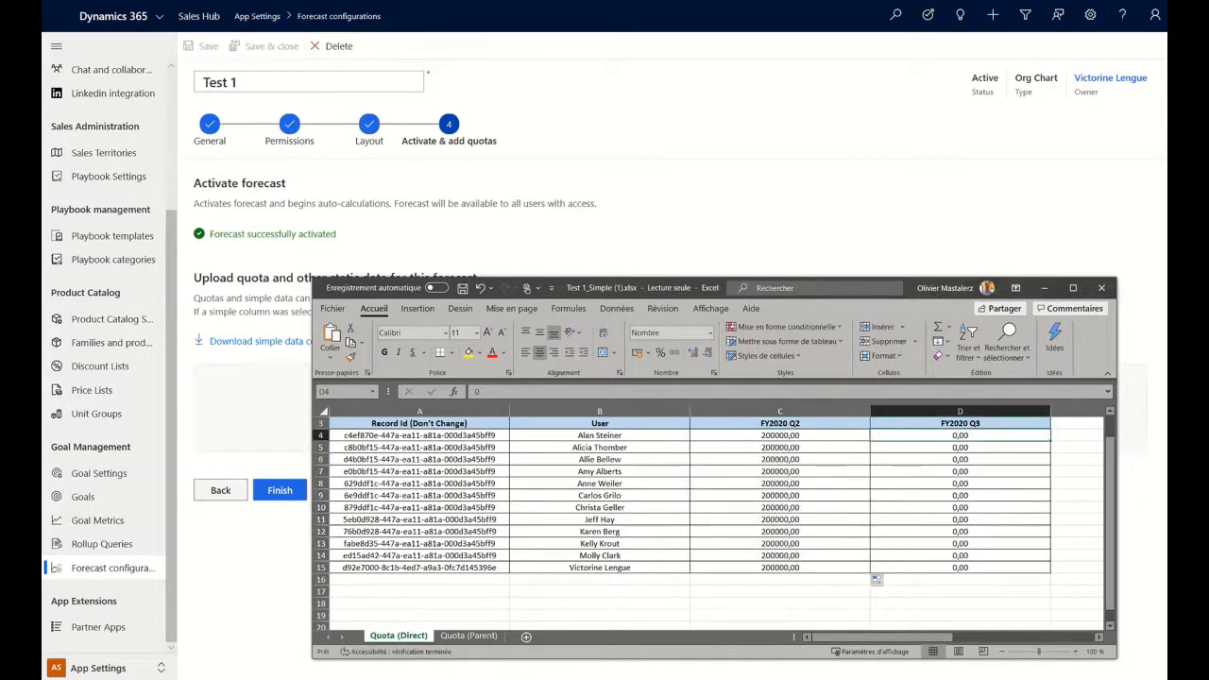
{"action": "type", "text": "300000"}
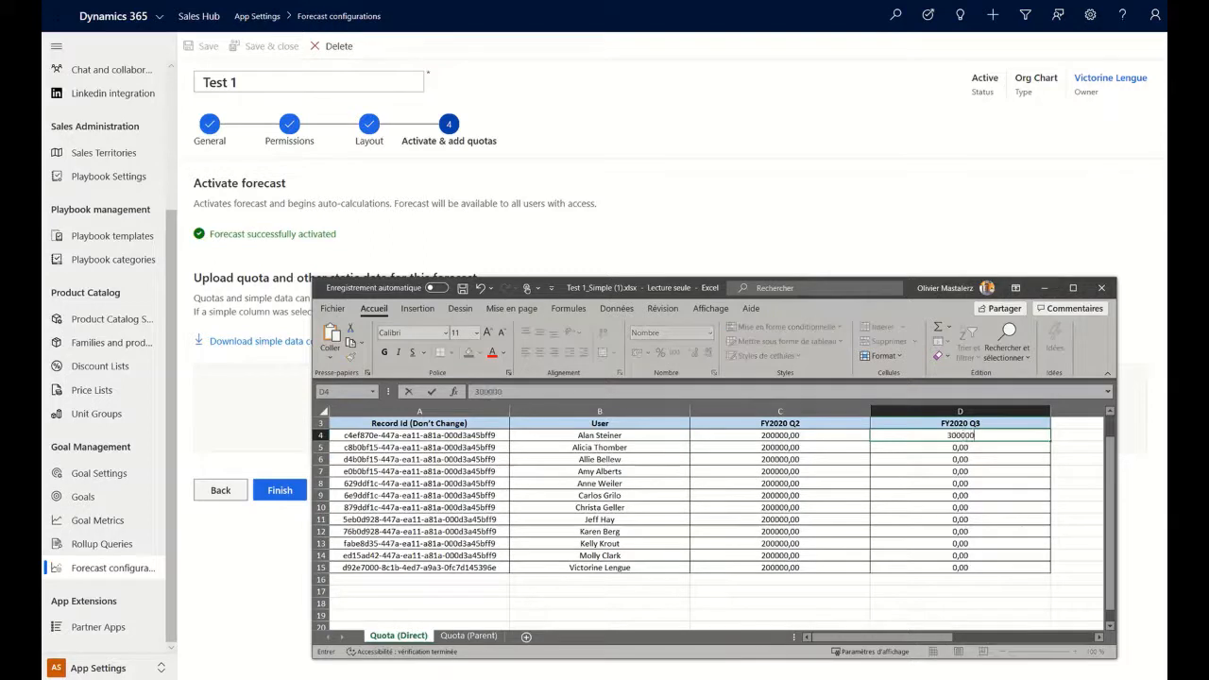
{"action": "key", "text": "Return"}
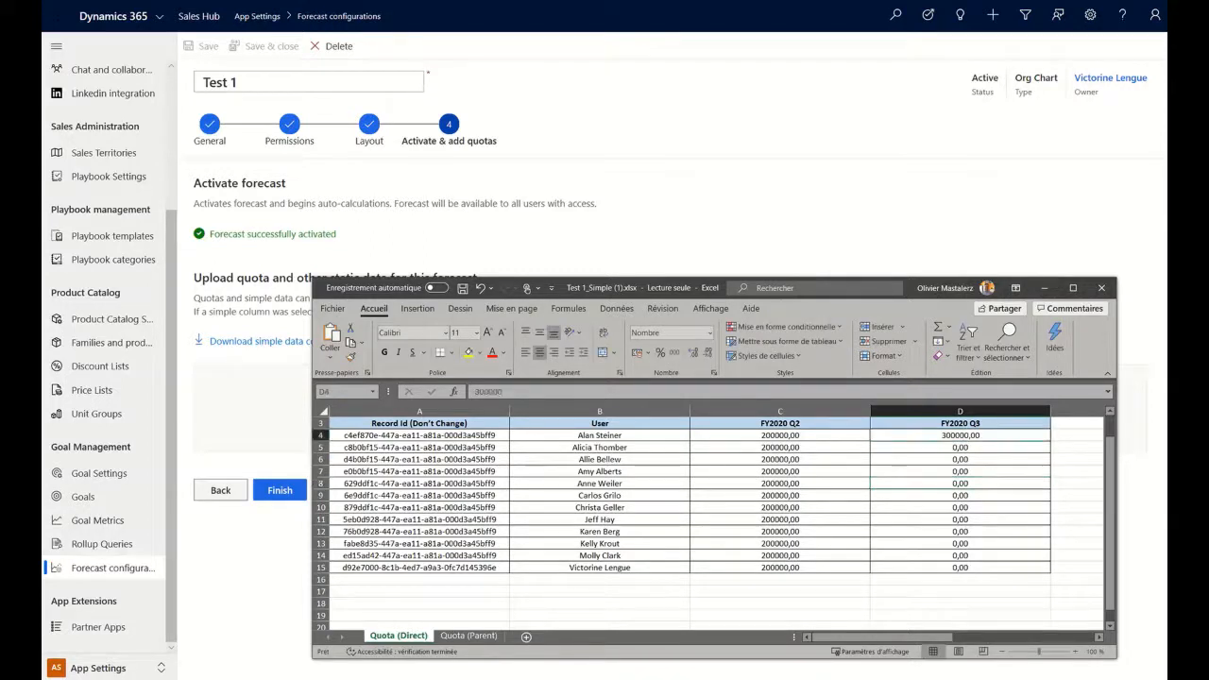
{"action": "left_click_drag", "start_coordinate": [1049, 441], "coordinate": [1050, 573]}
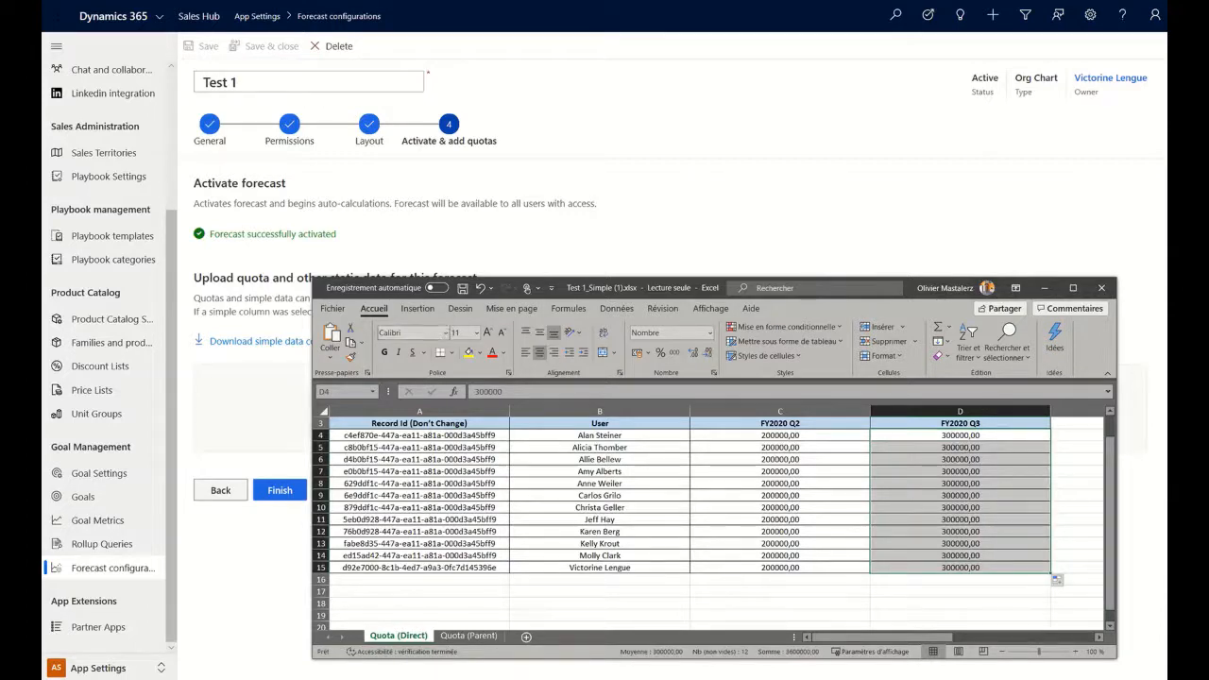
Return to the Dynamics 365 forecast, upload Copie de Test 1_Simple (1).xlsx as its quota data and finish the configuration
{"action": "left_click_drag", "start_coordinate": [661, 288], "coordinate": [515, 0]}
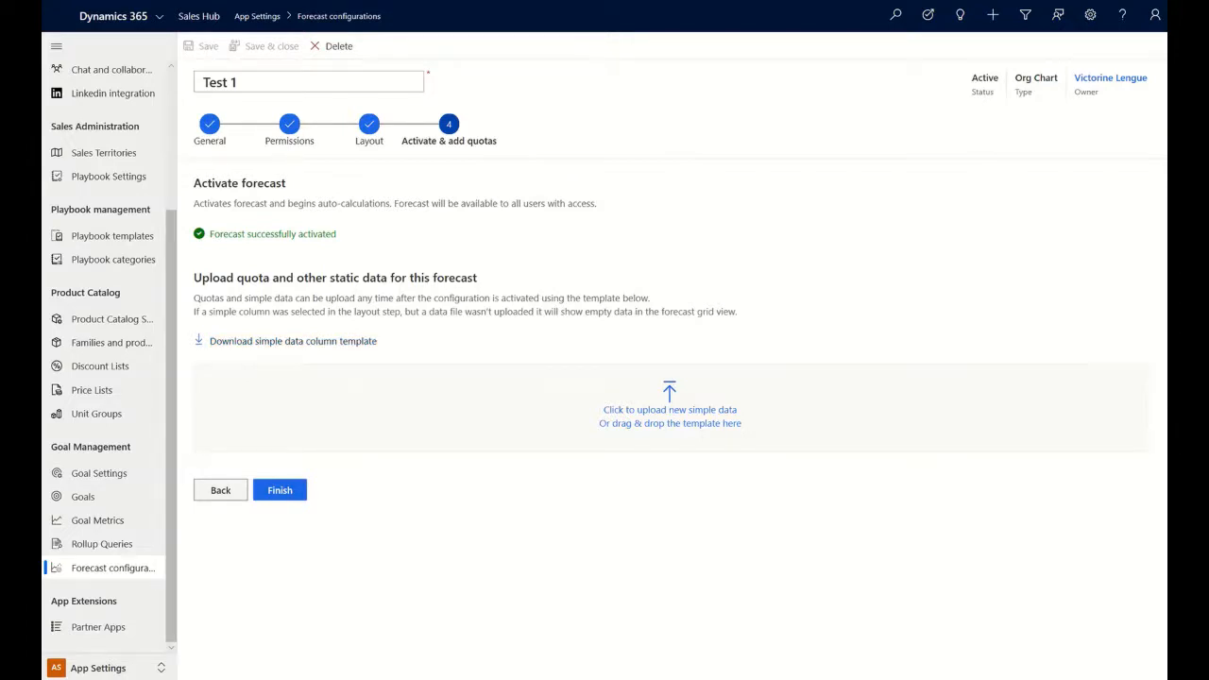
{"action": "left_click", "coordinate": [670, 410]}
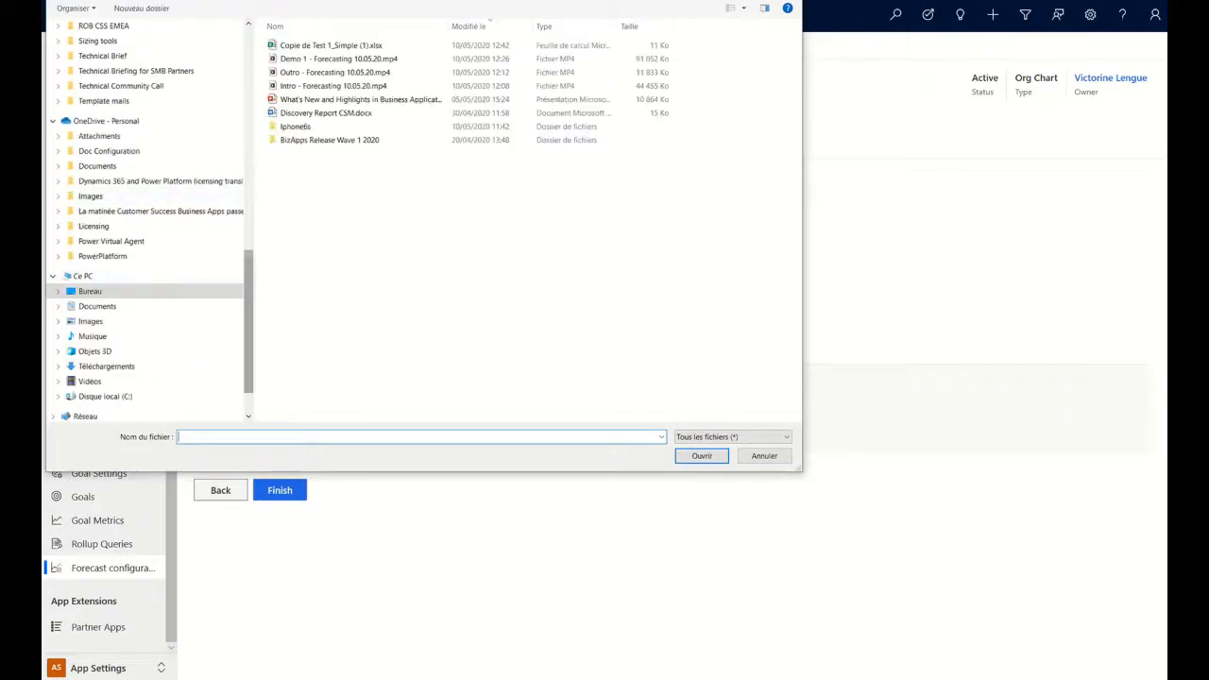
{"action": "double_click", "coordinate": [330, 46]}
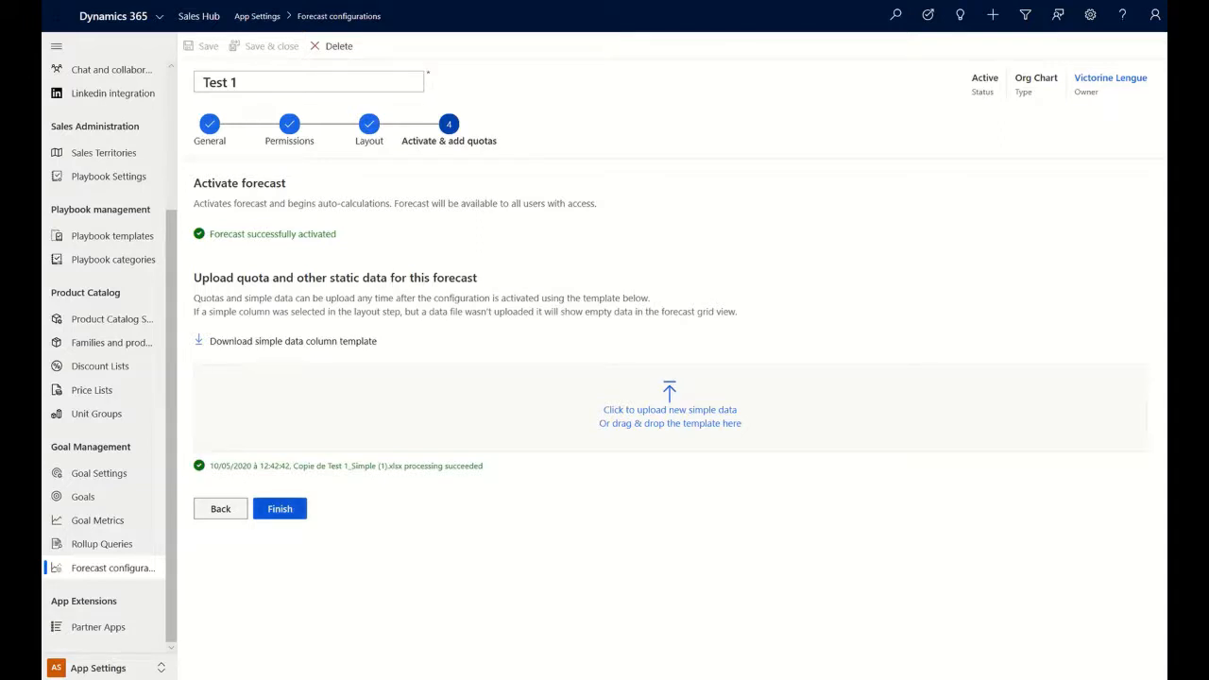
{"action": "left_click", "coordinate": [279, 509]}
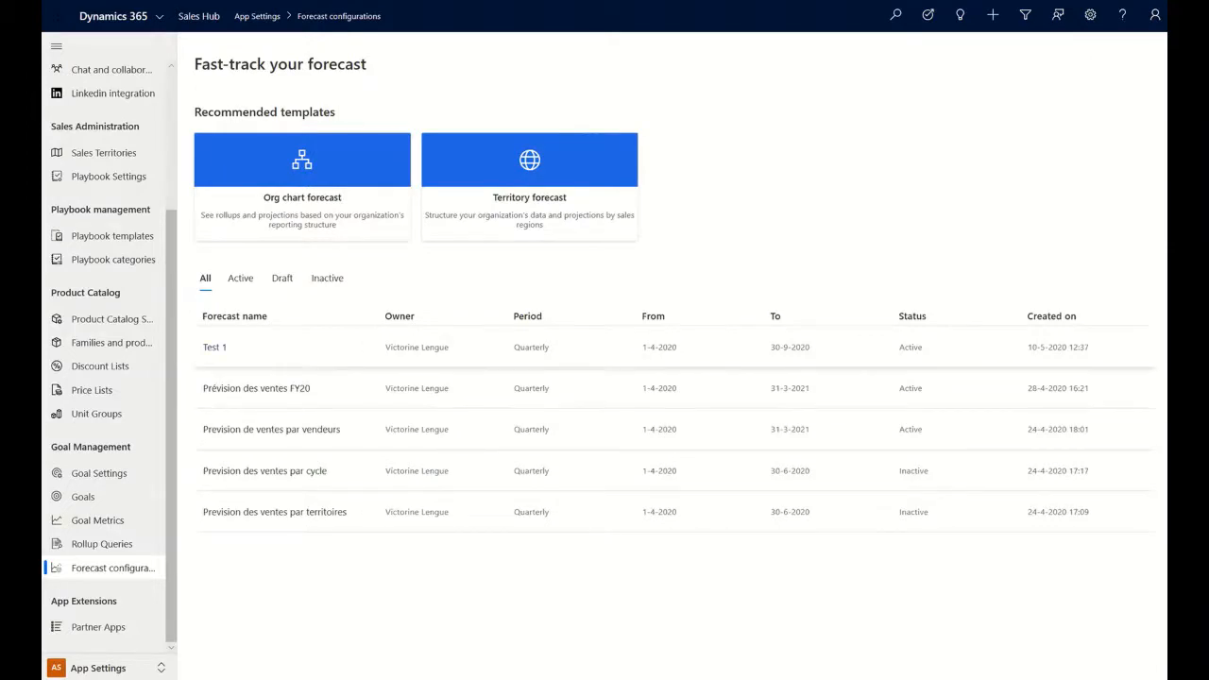
Switch from App Settings to the Sales area and open its Forecasts page
{"action": "left_click", "coordinate": [117, 668]}
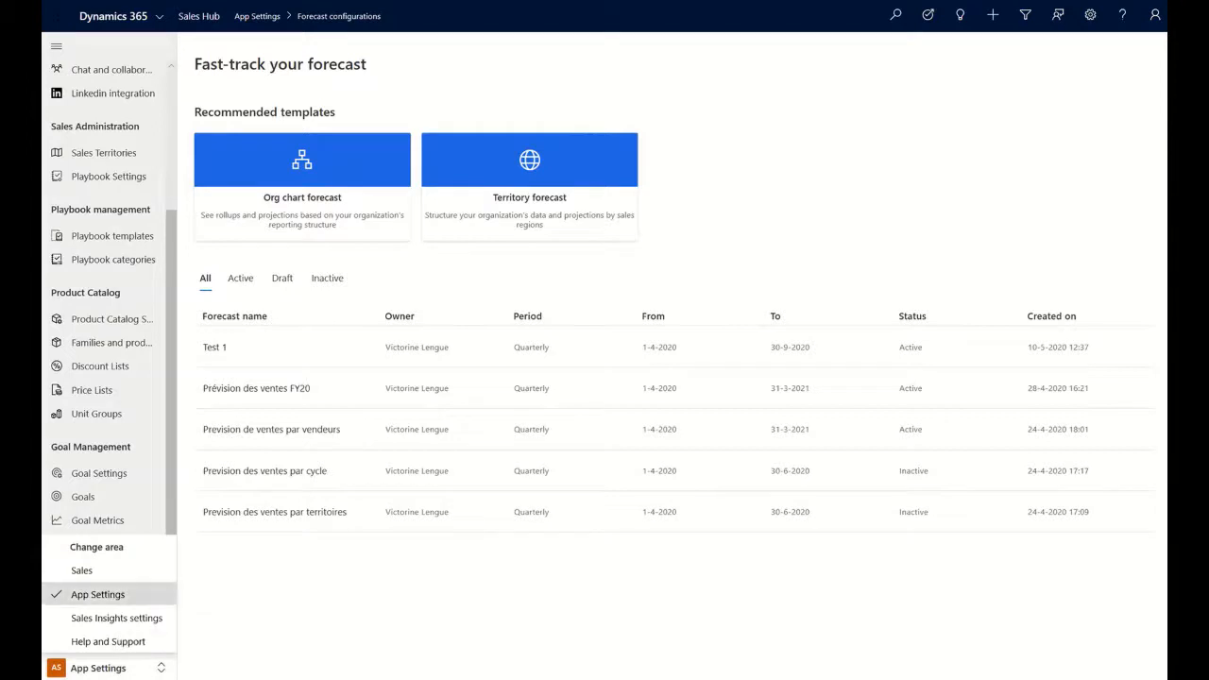
{"action": "left_click", "coordinate": [82, 570]}
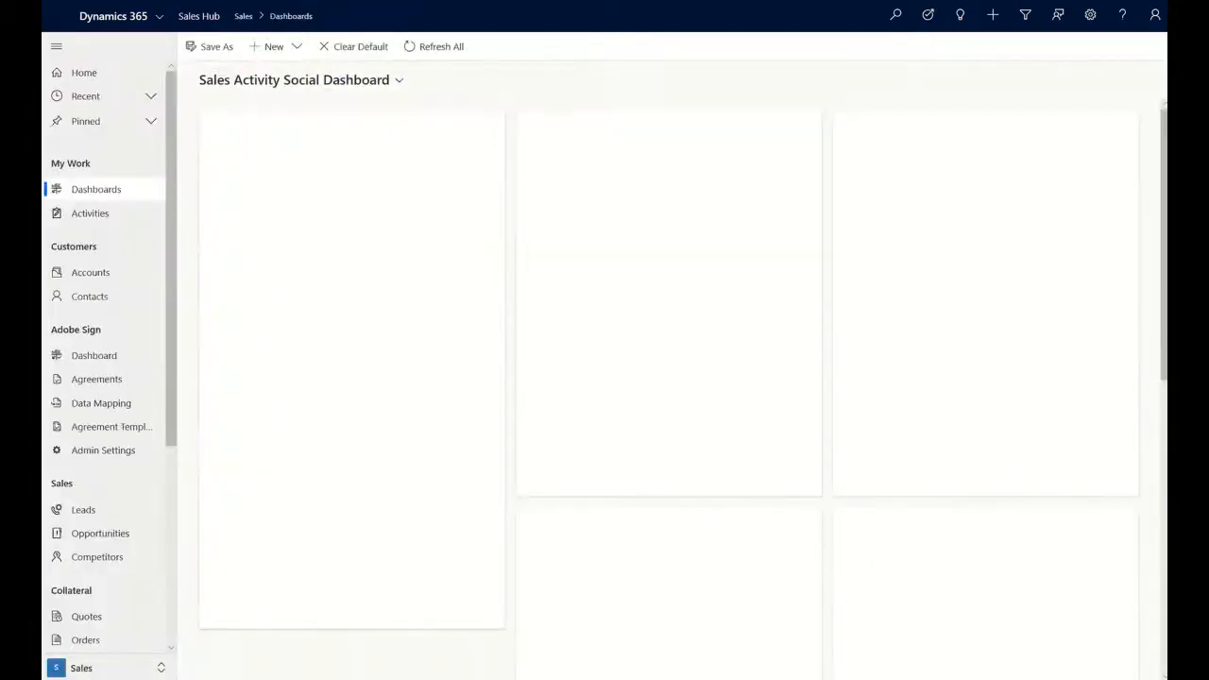
{"action": "scroll", "coordinate": [104, 359], "scroll_direction": "down", "scroll_amount": 5}
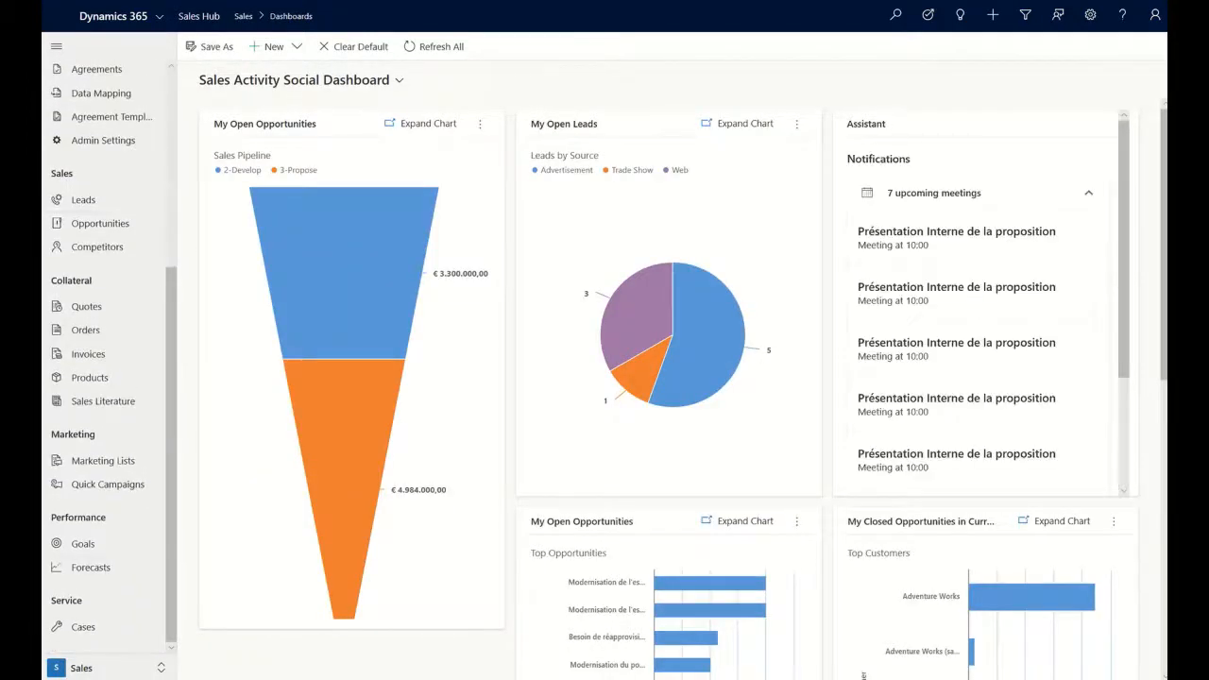
{"action": "left_click", "coordinate": [91, 567]}
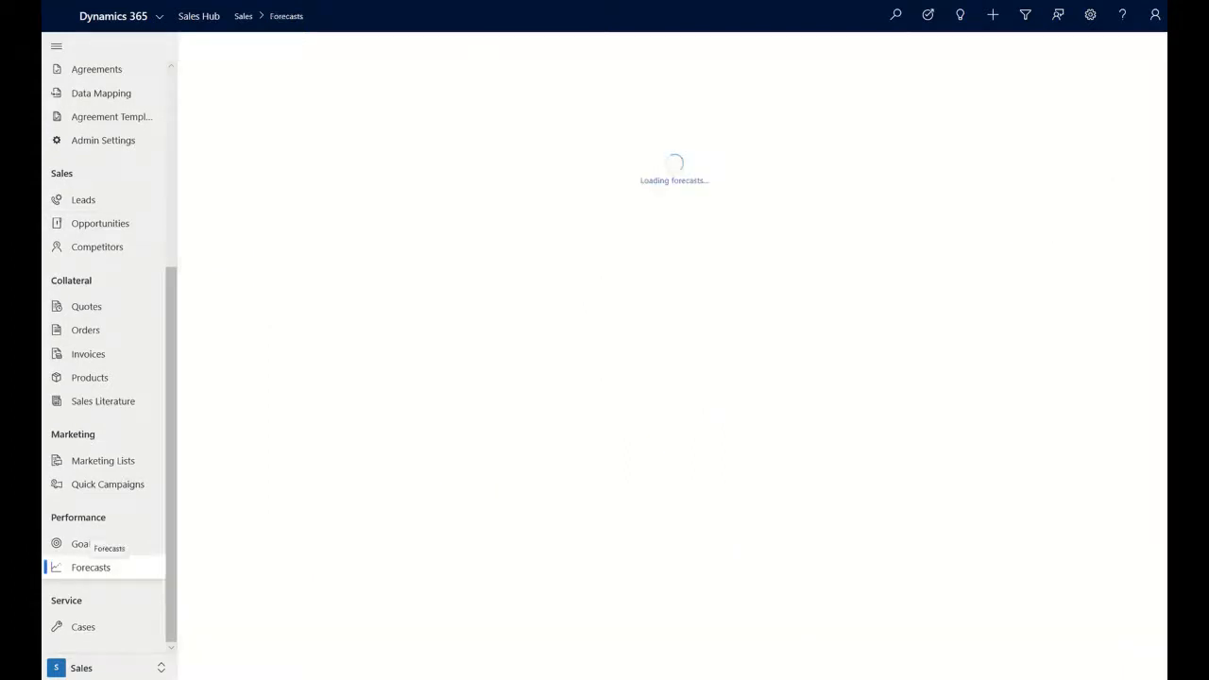